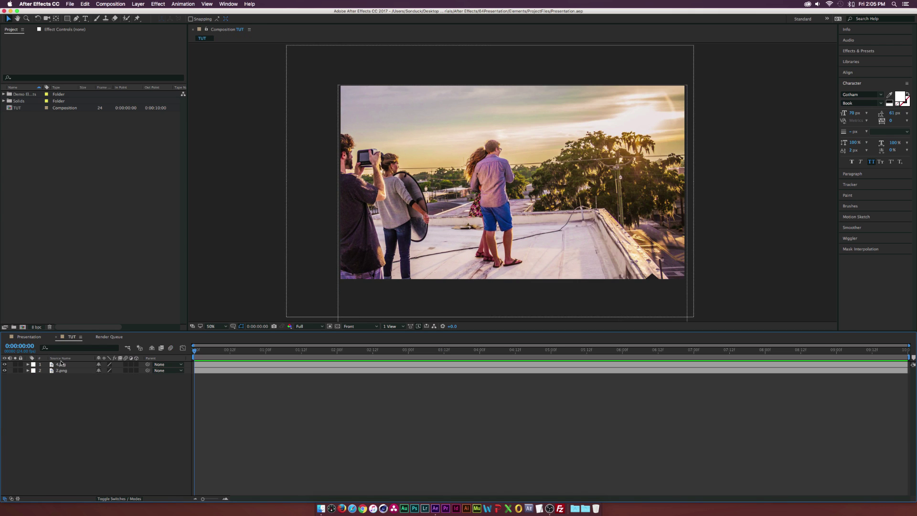
# Draw a black rectangle with the Rectangle Tool covering the right third of the rooftop photo from top to bottom
pyautogui.click(4, 364)
pyautogui.click(5, 364)
pyautogui.click(67, 18)
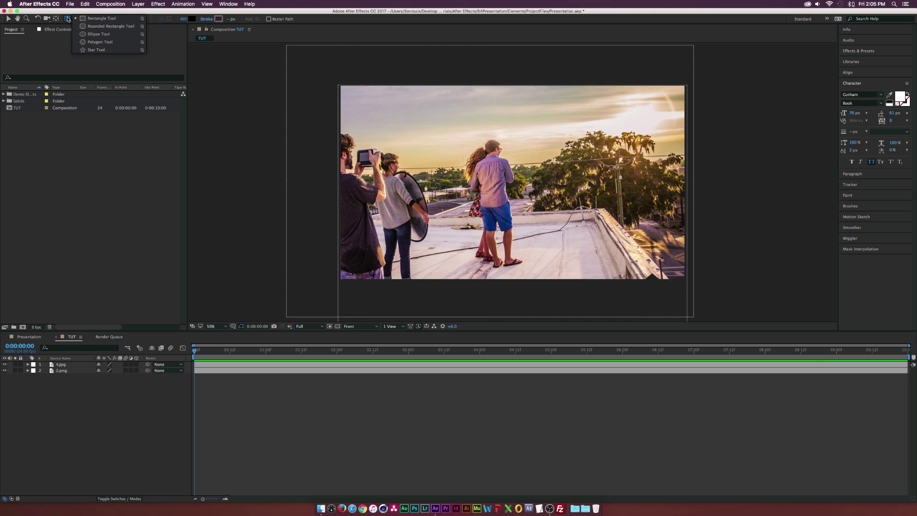
pyautogui.click(88, 19)
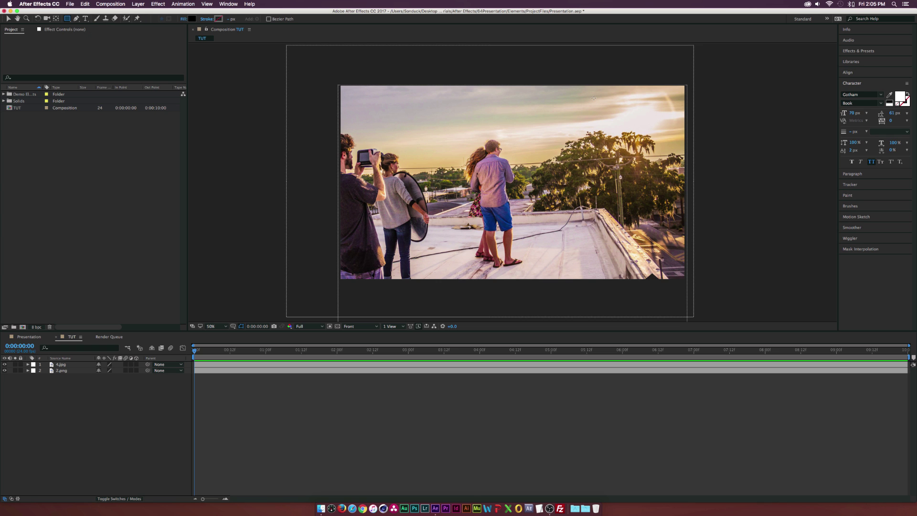
pyautogui.moveTo(566, 85)
pyautogui.mouseDown()
pyautogui.moveTo(618, 139)
pyautogui.moveTo(671, 272)
pyautogui.moveTo(693, 285)
pyautogui.mouseUp()
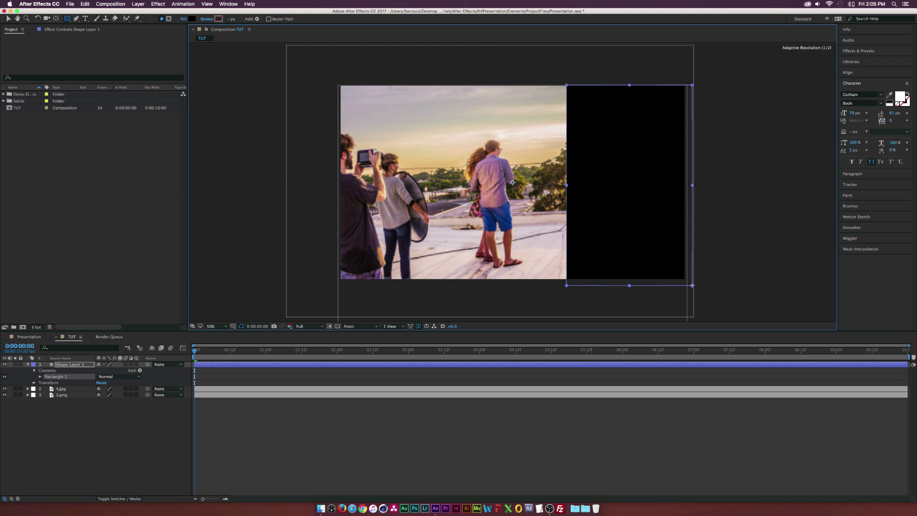
# Shift and enlarge the rectangle so it overhangs the photo's top and bottom edges and covers its right side
pyautogui.click(8, 19)
pyautogui.moveTo(589, 158); pyautogui.dragTo(585, 157)
pyautogui.moveTo(689, 84); pyautogui.dragTo(693, 80)
pyautogui.moveTo(618, 141); pyautogui.dragTo(613, 145)
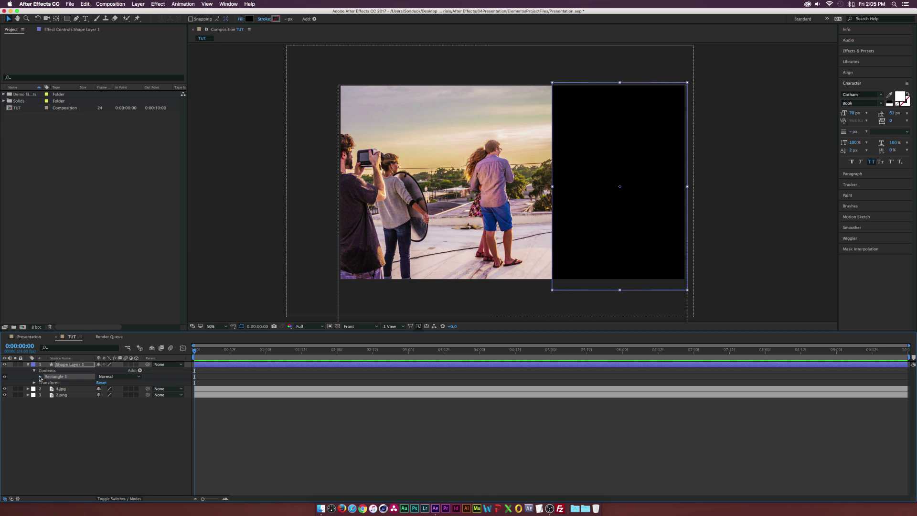
# Set the rectangle's fill opacity to 70%
pyautogui.click(39, 377)
pyautogui.click(46, 395)
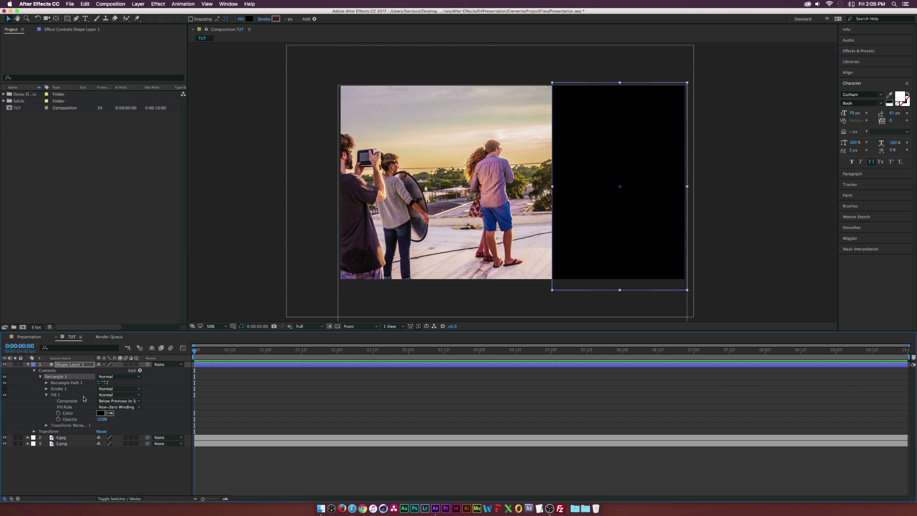
pyautogui.moveTo(101, 419); pyautogui.dragTo(89, 419)
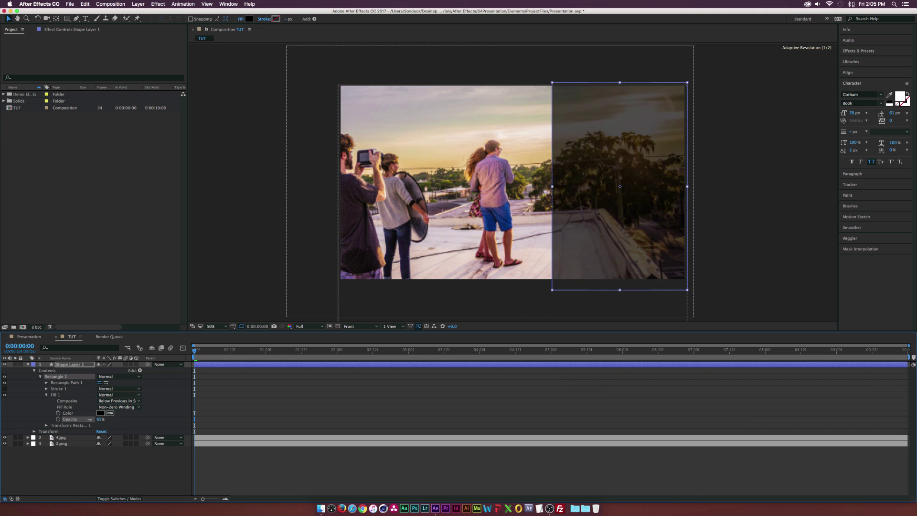
pyautogui.click(101, 419)
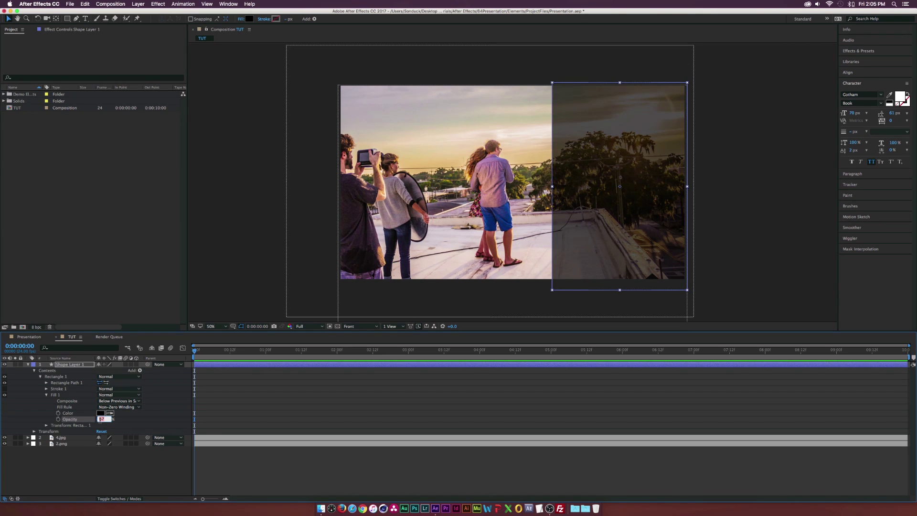
pyautogui.click(114, 459)
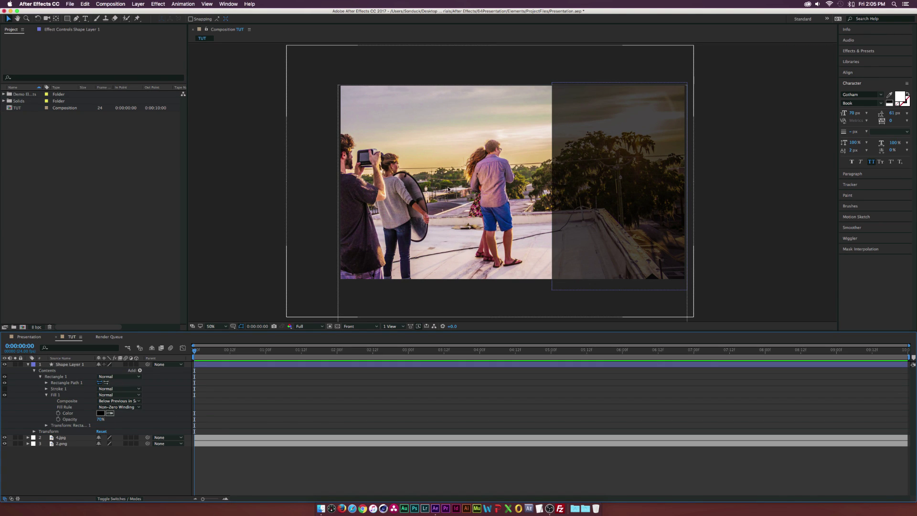
# Turn on the rectangle's stroke and use white as its colour
pyautogui.click(5, 389)
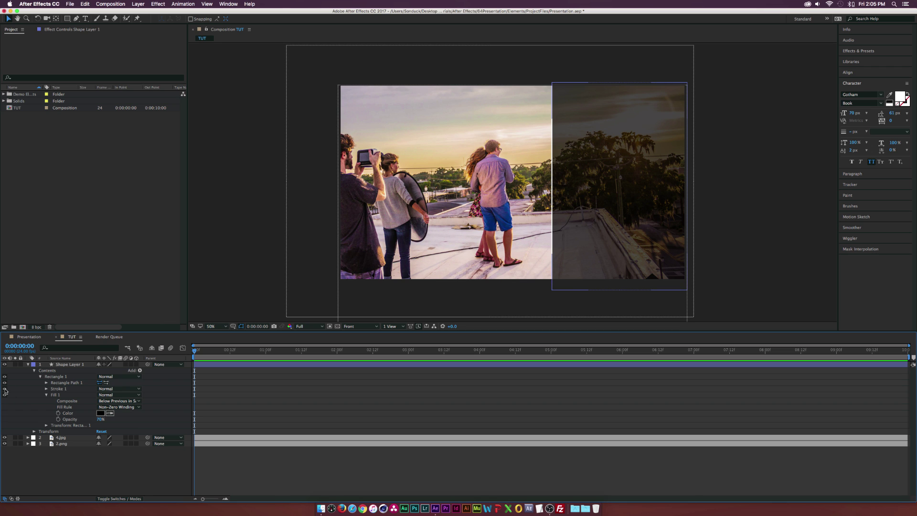
pyautogui.click(46, 389)
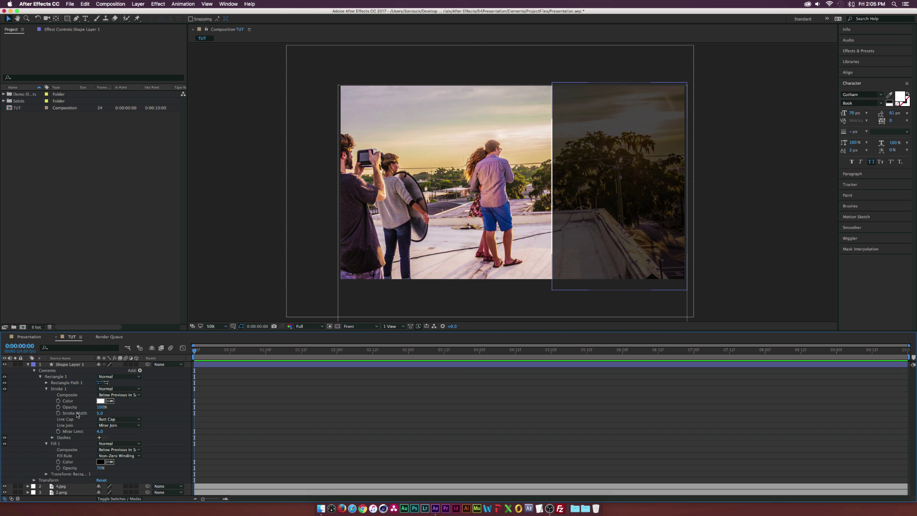
pyautogui.click(100, 400)
pyautogui.click(529, 225)
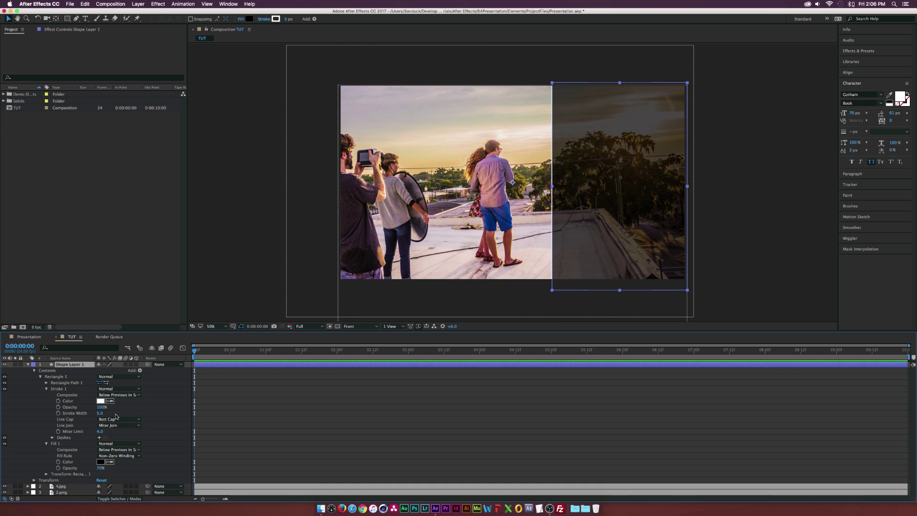
pyautogui.click(266, 390)
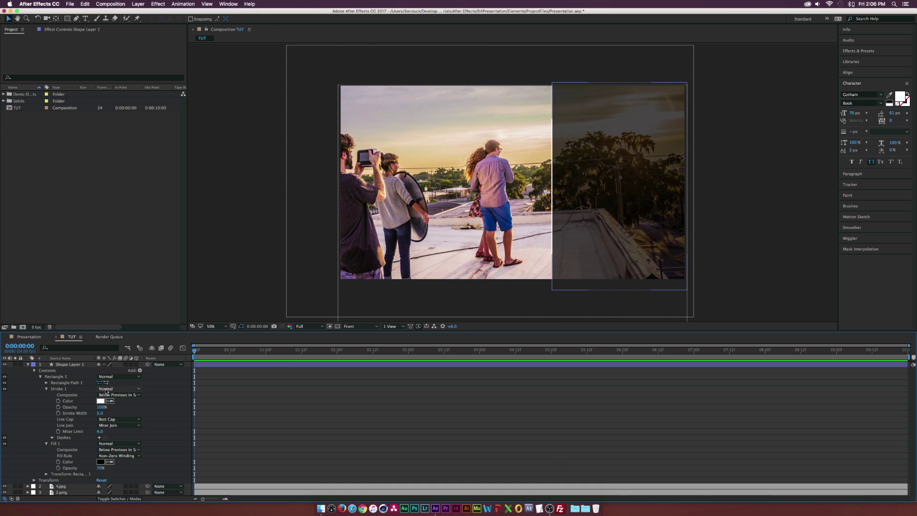
pyautogui.click(26, 364)
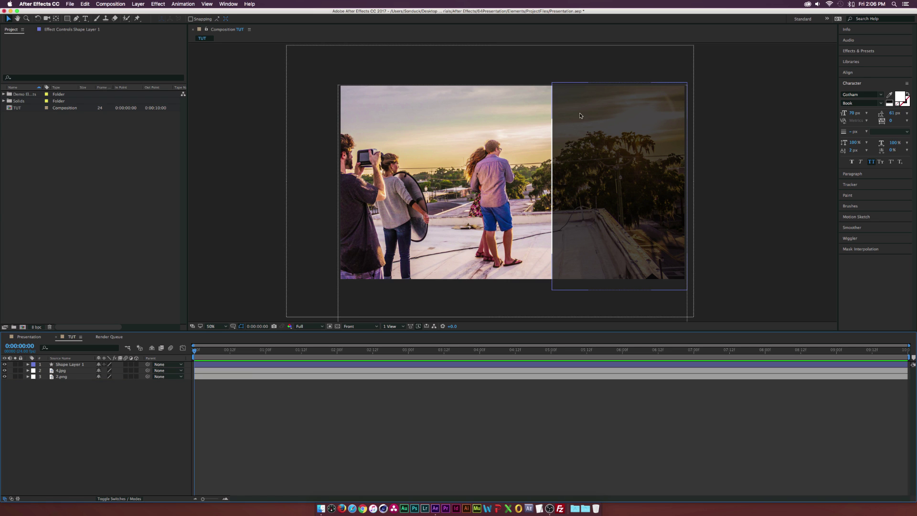
# Rename the rectangle's shape layer as Box 1
pyautogui.click(65, 365)
pyautogui.press('Return')
pyautogui.write('B')
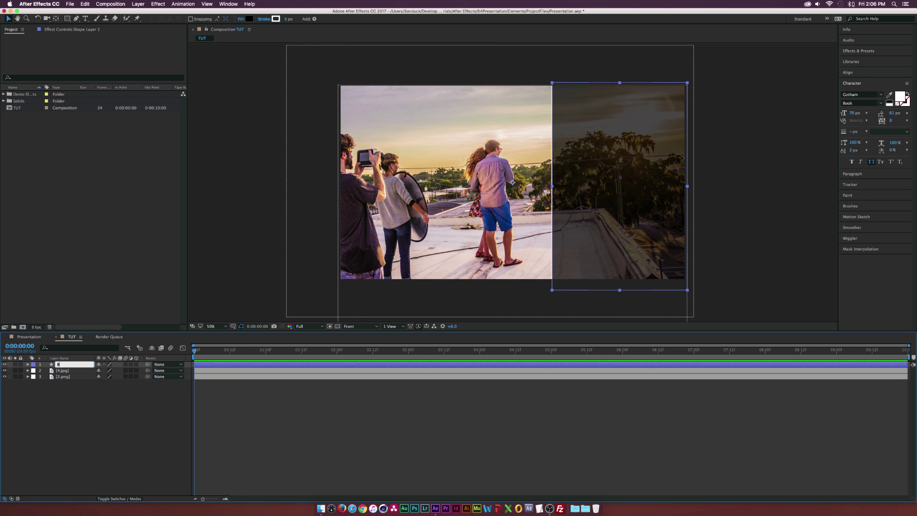
pyautogui.write('ox 1')
pyautogui.press('Return')
# Add the white Sonduck logo PNG from the Demo Elements folder above Box 1 and scale it to 16%
pyautogui.click(21, 156)
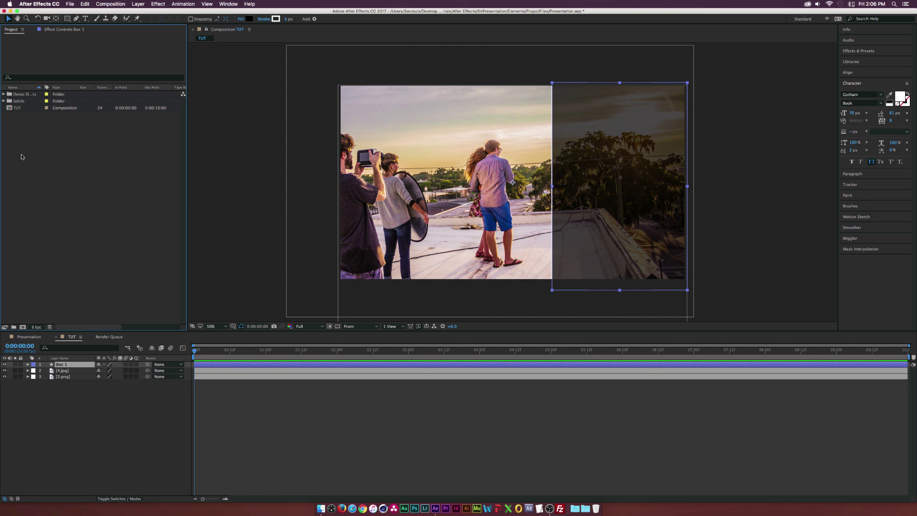
pyautogui.click(2, 95)
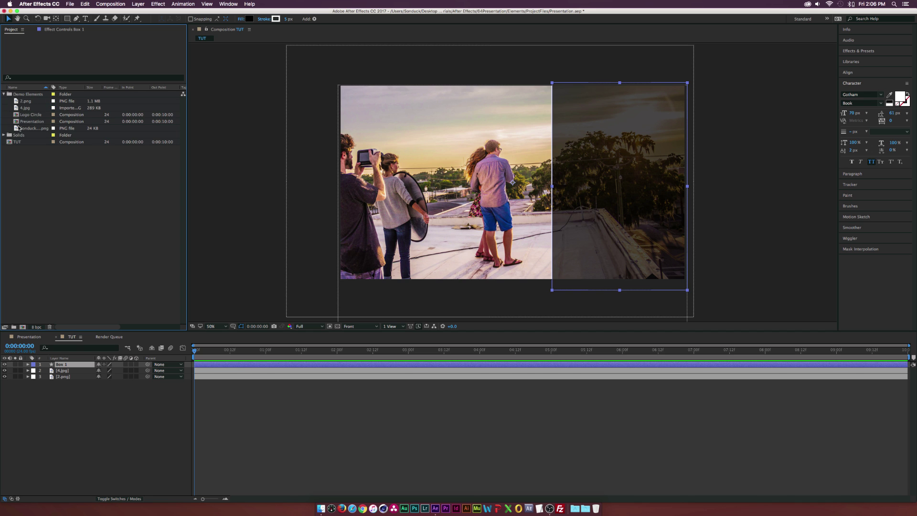
pyautogui.moveTo(21, 128); pyautogui.dragTo(75, 363)
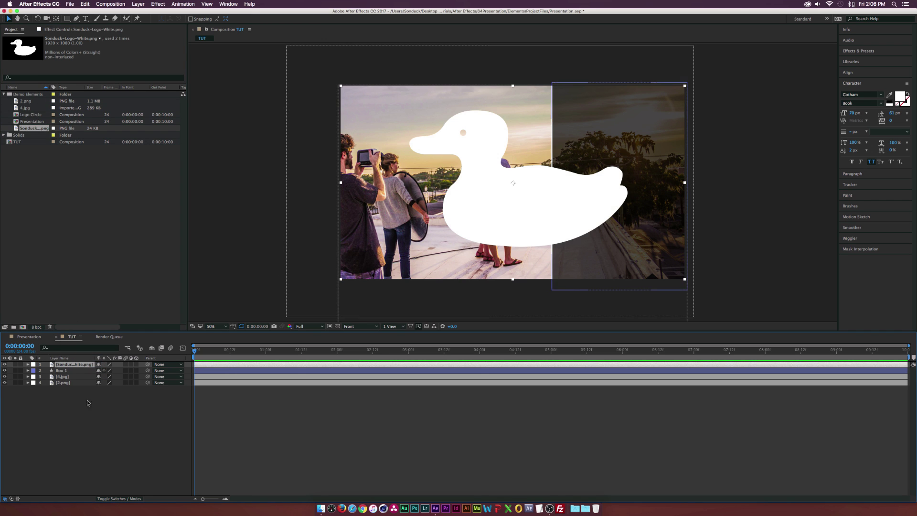
pyautogui.click(72, 365)
pyautogui.press('s')
pyautogui.moveTo(110, 371); pyautogui.dragTo(77, 371)
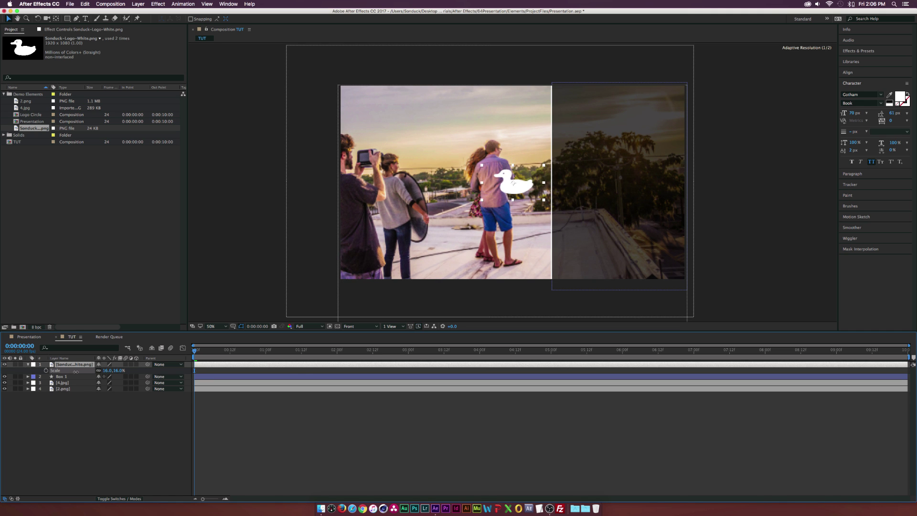
# Draw a black circle with the Ellipse Tool and position it centred in the upper part of the dark box
pyautogui.press('F2')
pyautogui.moveTo(67, 19); pyautogui.dragTo(108, 35)
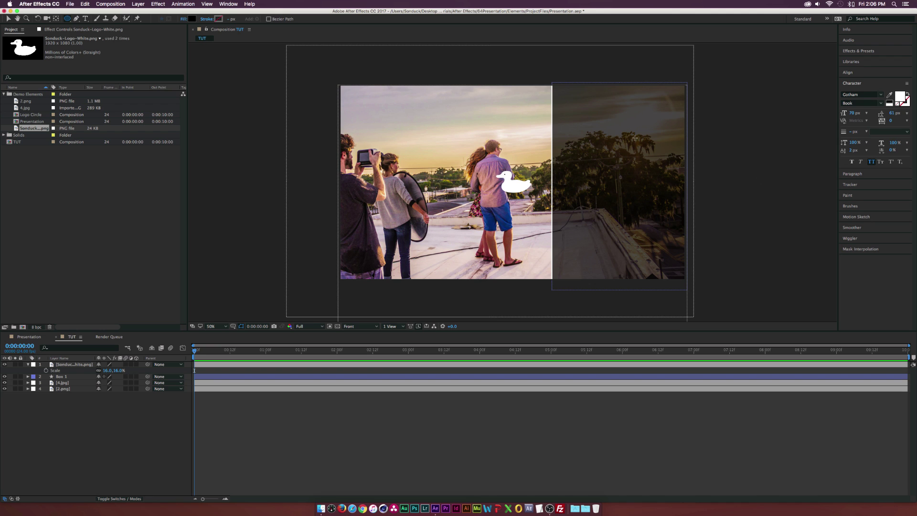
pyautogui.click(612, 124)
pyautogui.moveTo(614, 122); pyautogui.dragTo(638, 90)
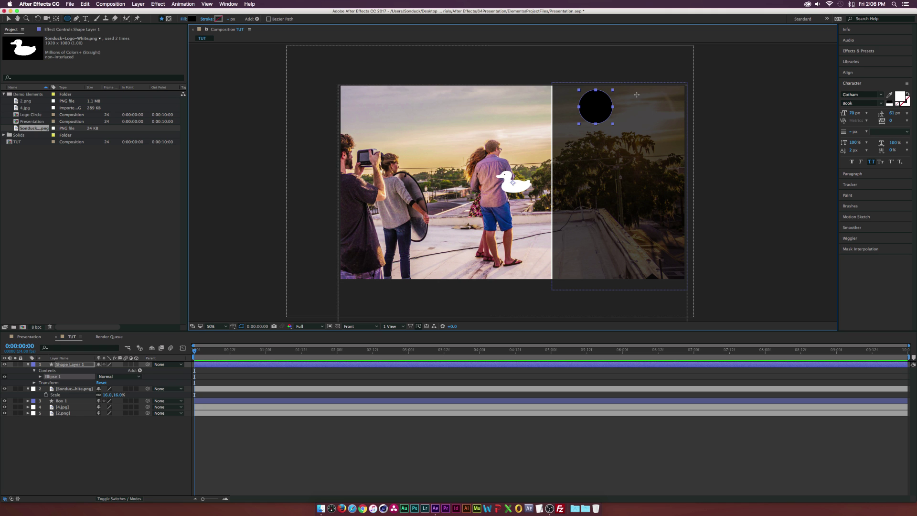
pyautogui.click(7, 18)
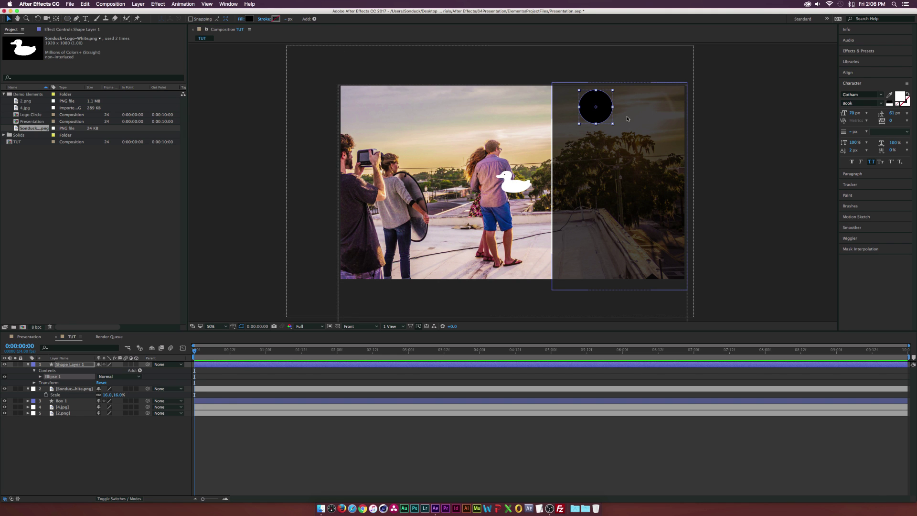
pyautogui.moveTo(600, 115); pyautogui.dragTo(623, 131)
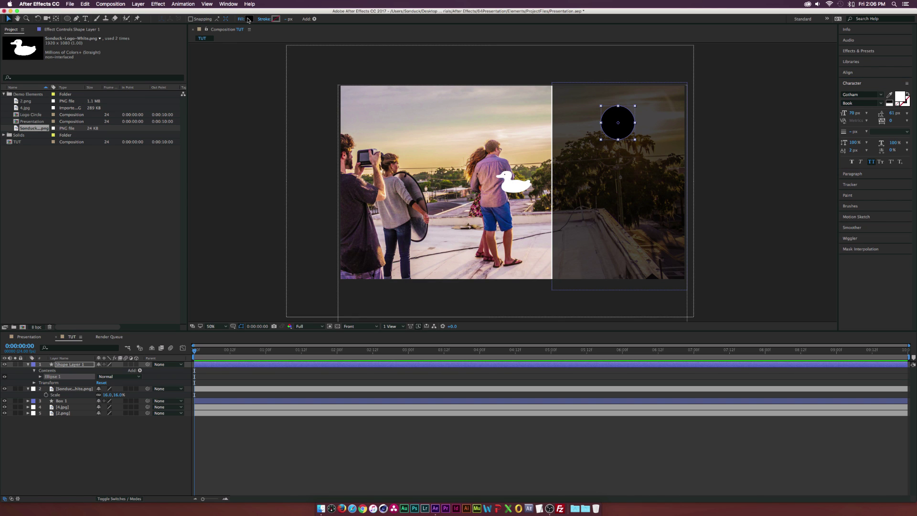
# Change the circle's fill to white and enlarge its ellipse path to about 252 by 252
pyautogui.click(248, 20)
pyautogui.moveTo(382, 222); pyautogui.dragTo(334, 194)
pyautogui.click(530, 215)
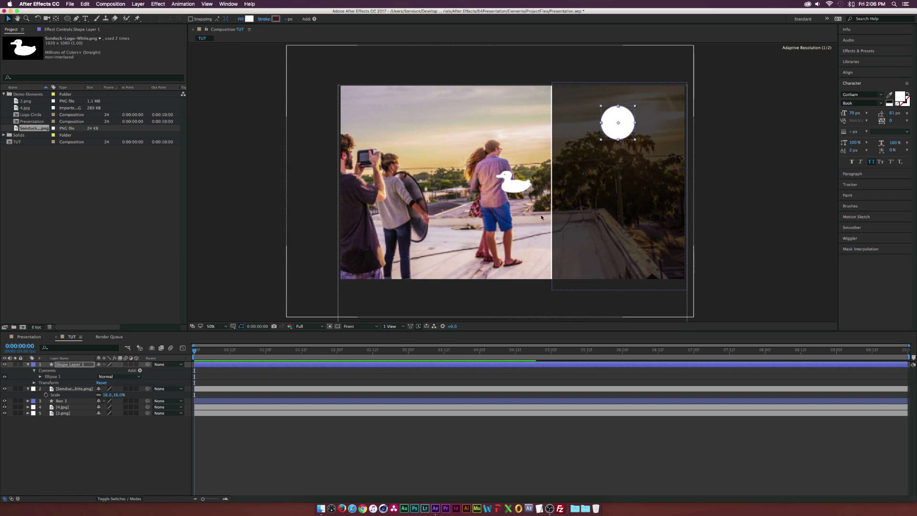
pyautogui.click(40, 377)
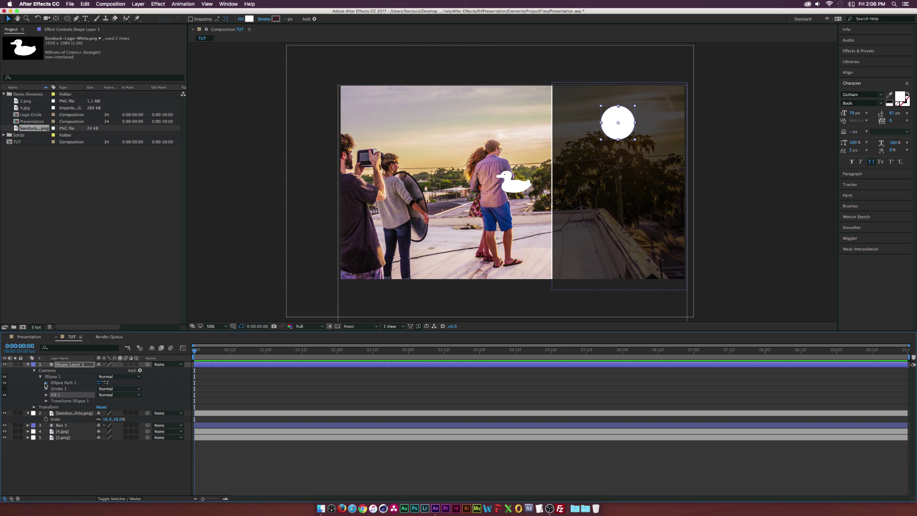
pyautogui.click(46, 383)
pyautogui.moveTo(107, 389); pyautogui.dragTo(133, 388)
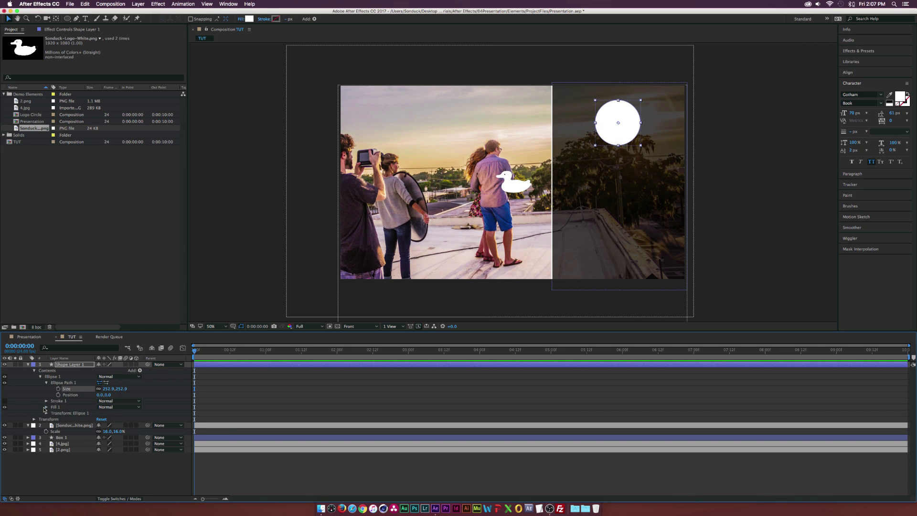
# Set the circle's fill opacity to 70%
pyautogui.click(46, 407)
pyautogui.click(105, 432)
pyautogui.write('70')
pyautogui.click(138, 420)
pyautogui.click(129, 424)
# Move the duck logo onto the circle and place the circle's shape layer beneath the logo layer
pyautogui.click(511, 183)
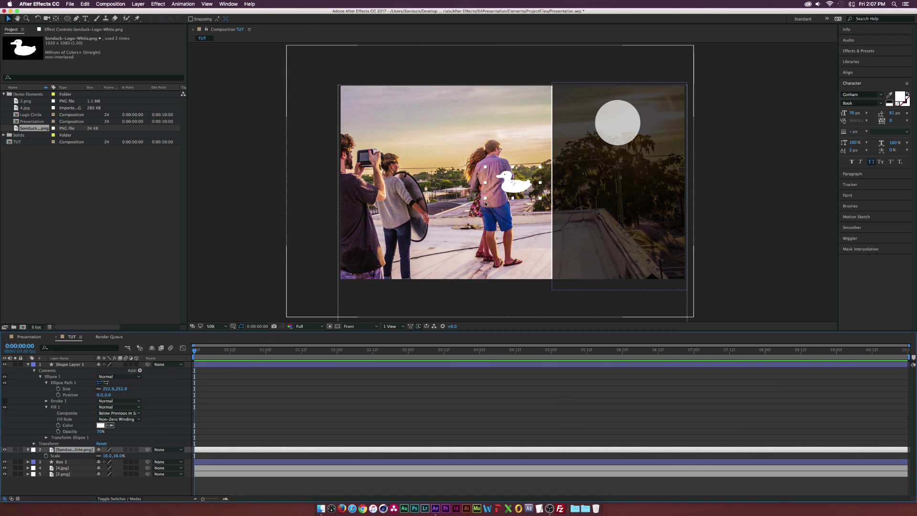
pyautogui.moveTo(506, 184); pyautogui.dragTo(611, 124)
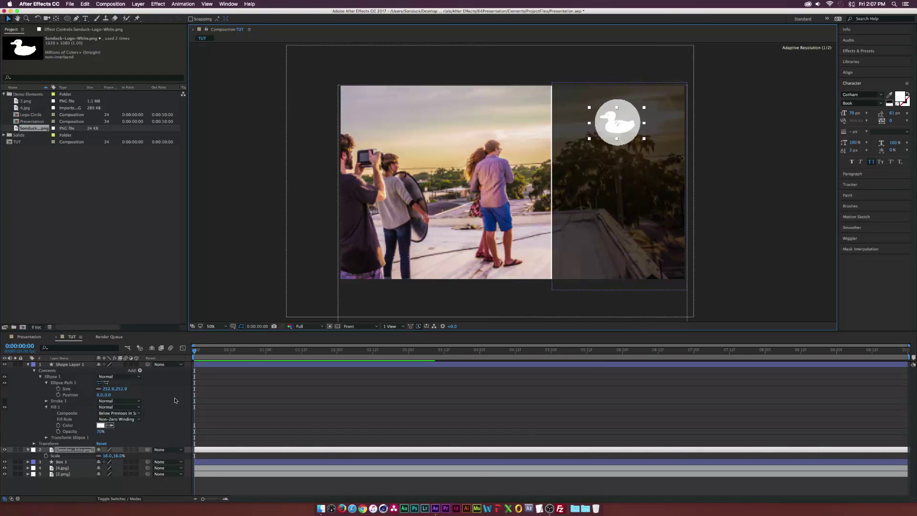
pyautogui.moveTo(74, 364); pyautogui.dragTo(63, 382)
# Rename the circle's shape layer as Circle Logo
pyautogui.press('Return')
pyautogui.write('Circle Logo')
pyautogui.press('Return')
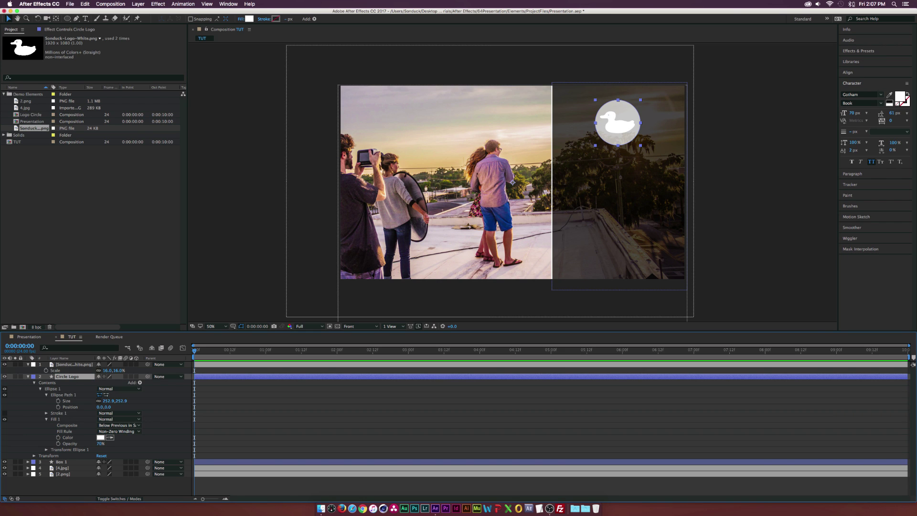
# Align the duck logo and the Circle Logo layer to each other's horizontal and vertical centres
pyautogui.keyDown('shift'); pyautogui.click(70, 365); pyautogui.keyUp('shift')
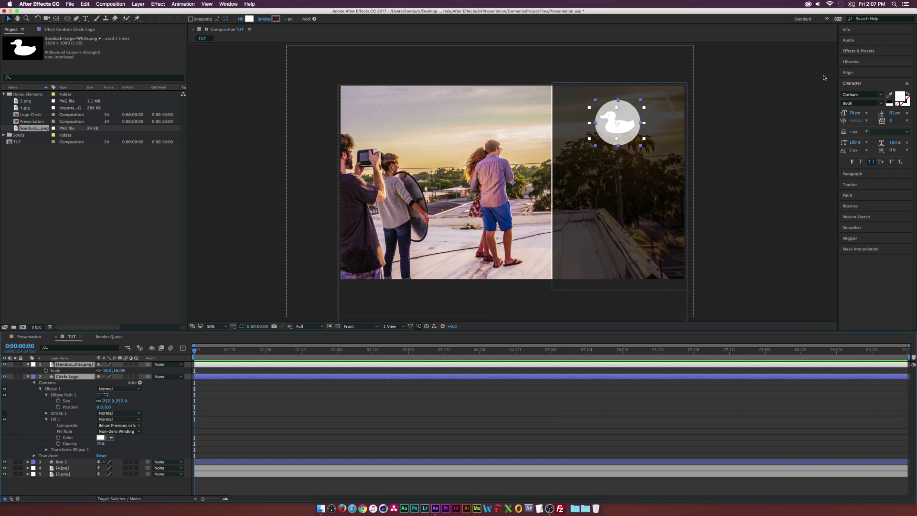
pyautogui.click(848, 72)
pyautogui.click(859, 90)
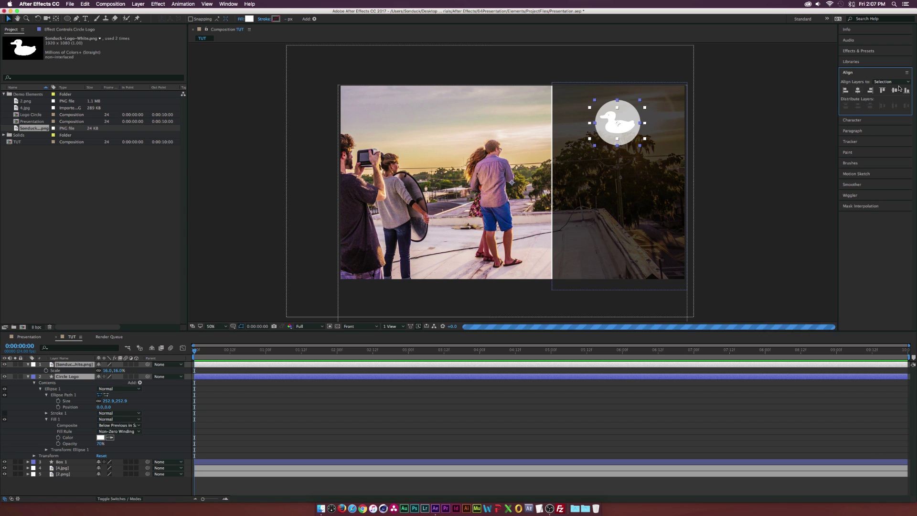
pyautogui.click(894, 90)
pyautogui.click(616, 131)
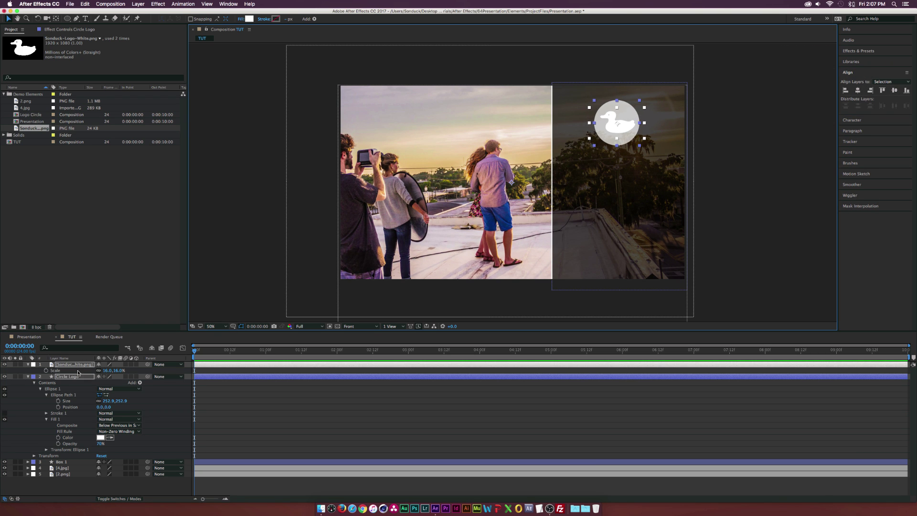
pyautogui.click(17, 372)
# Apply the Generate > Fill effect to the duck logo layer and set its colour to black
pyautogui.click(73, 365)
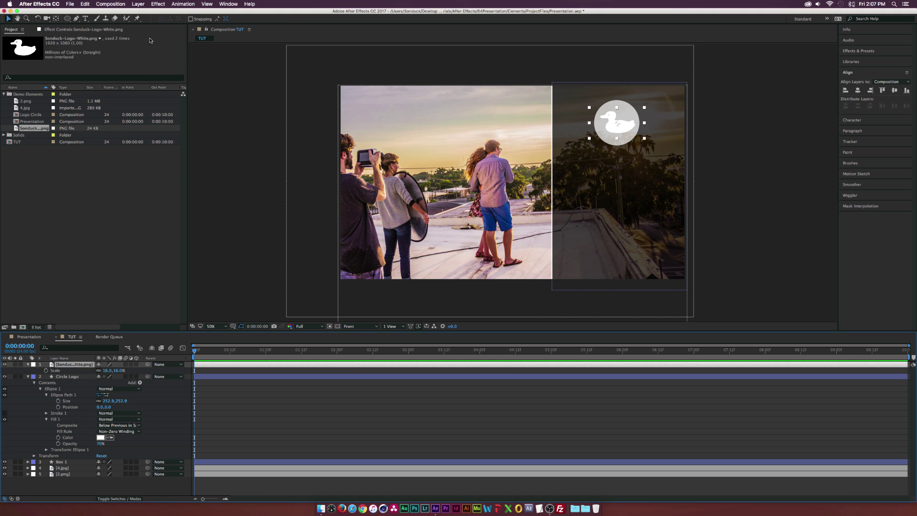
pyautogui.click(161, 4)
pyautogui.moveTo(165, 94)
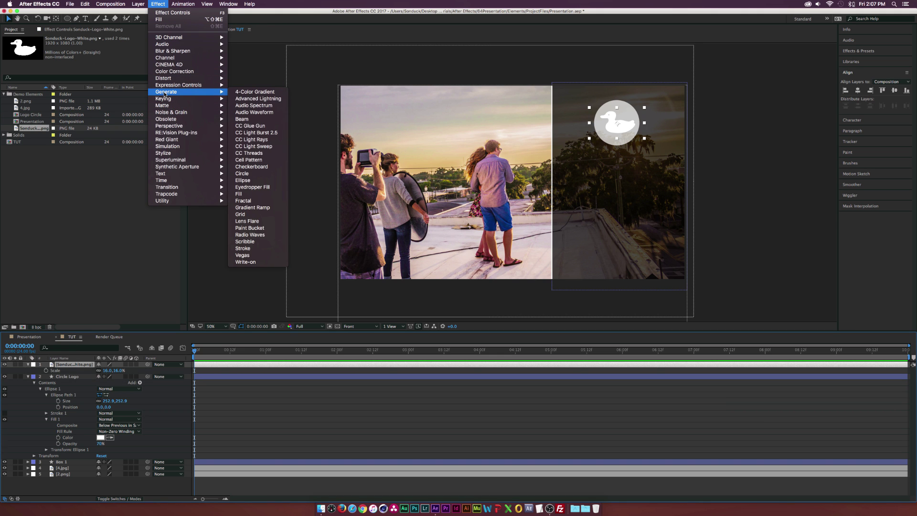
pyautogui.click(241, 193)
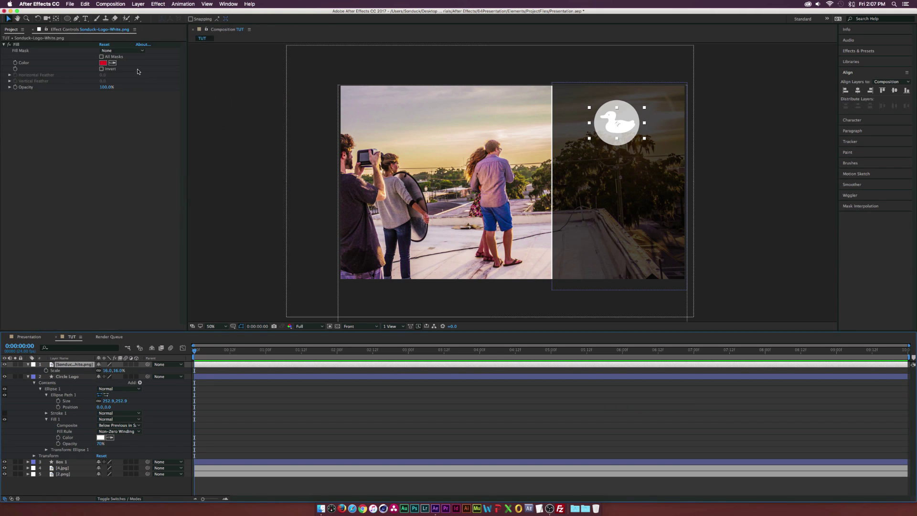
pyautogui.click(103, 63)
pyautogui.moveTo(413, 268); pyautogui.dragTo(365, 319)
pyautogui.click(528, 215)
# Apply an Inner Shadow layer style to the Circle Logo layer
pyautogui.click(63, 384)
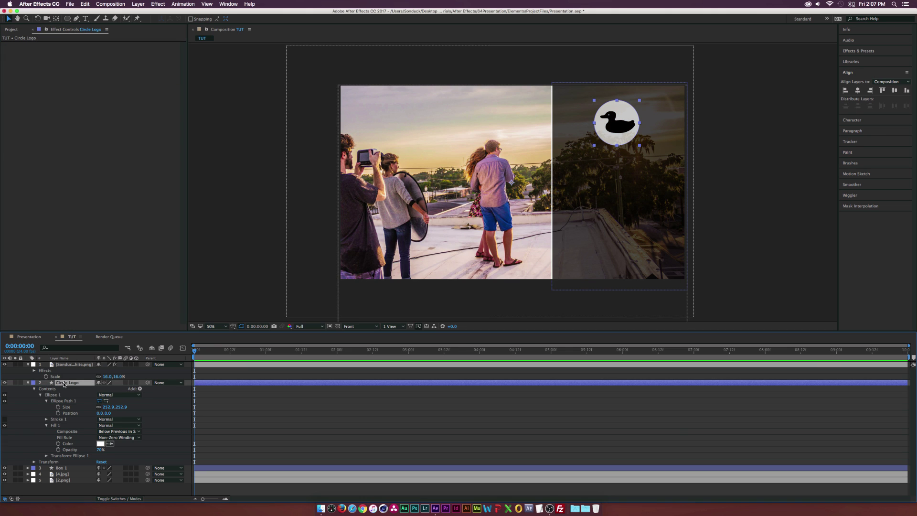
pyautogui.click(135, 4)
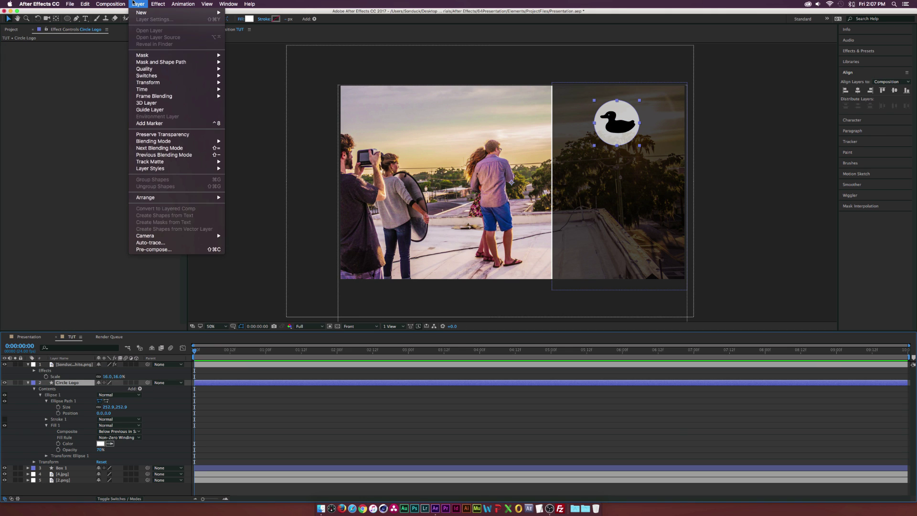
pyautogui.moveTo(167, 168)
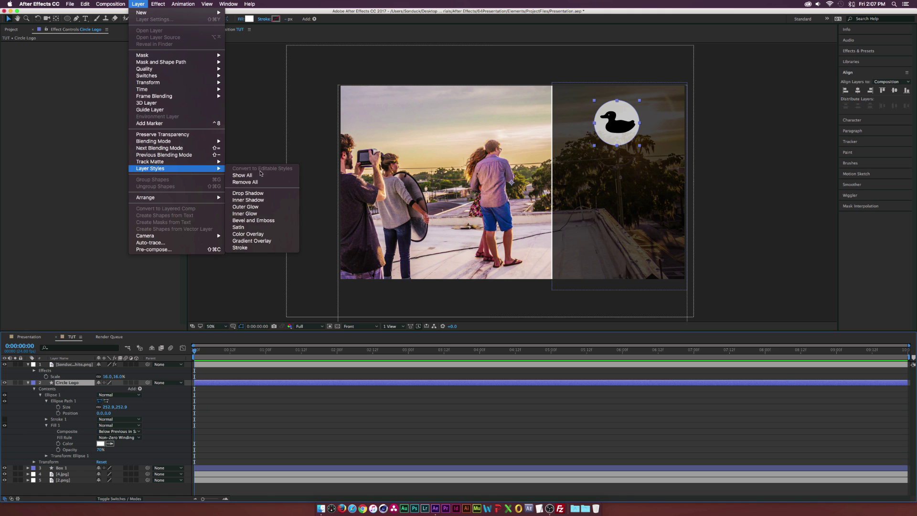
pyautogui.click(247, 201)
pyautogui.click(256, 177)
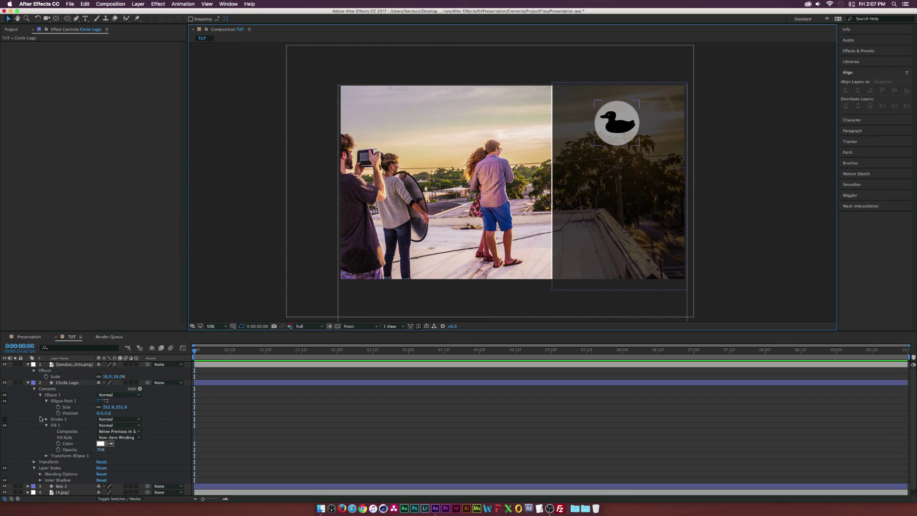
# Set the fill opacity of the Circle Logo ellipse to 90%
pyautogui.click(100, 449)
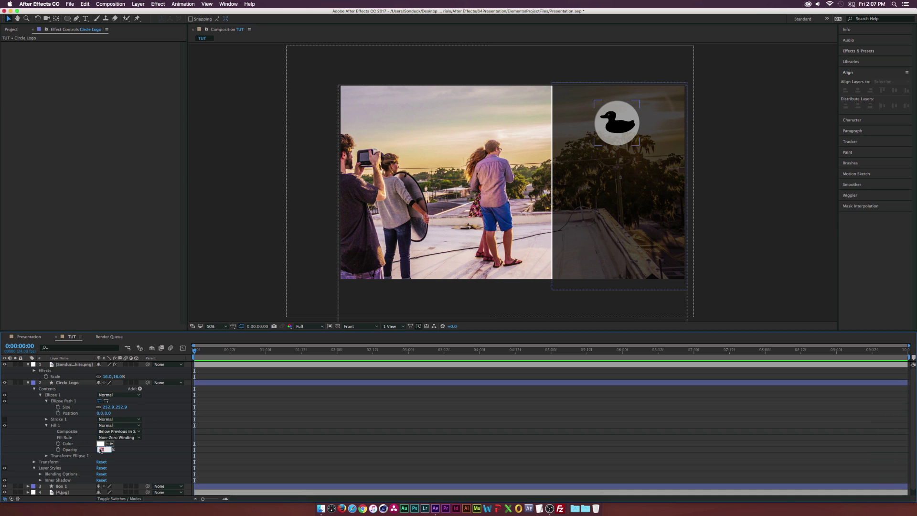
pyautogui.press('Return')
pyautogui.click(99, 450)
pyautogui.write('90')
pyautogui.press('Return')
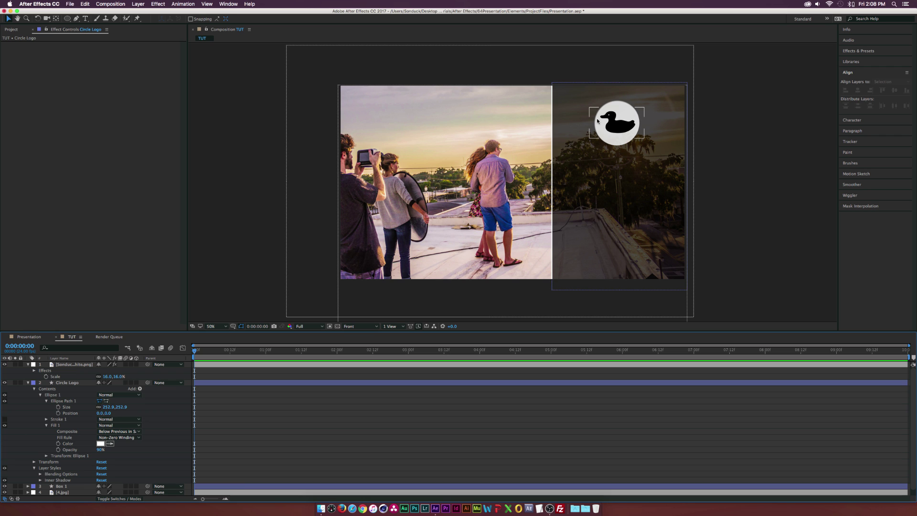
# Review the Circle Logo layer's Inner Shadow settings, then collapse the properties of the duck logo and Circle Logo layers
pyautogui.click(40, 480)
pyautogui.scroll(-2, 43, 438)
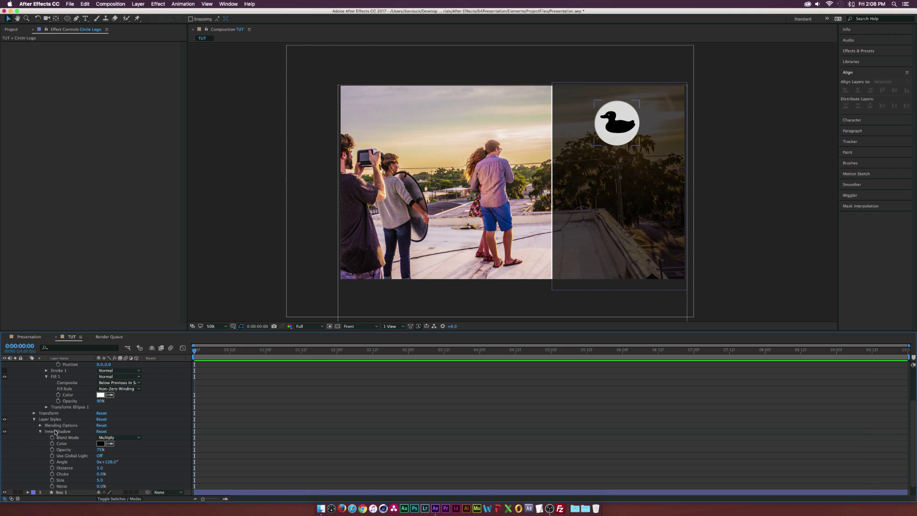
pyautogui.click(99, 449)
pyautogui.click(133, 453)
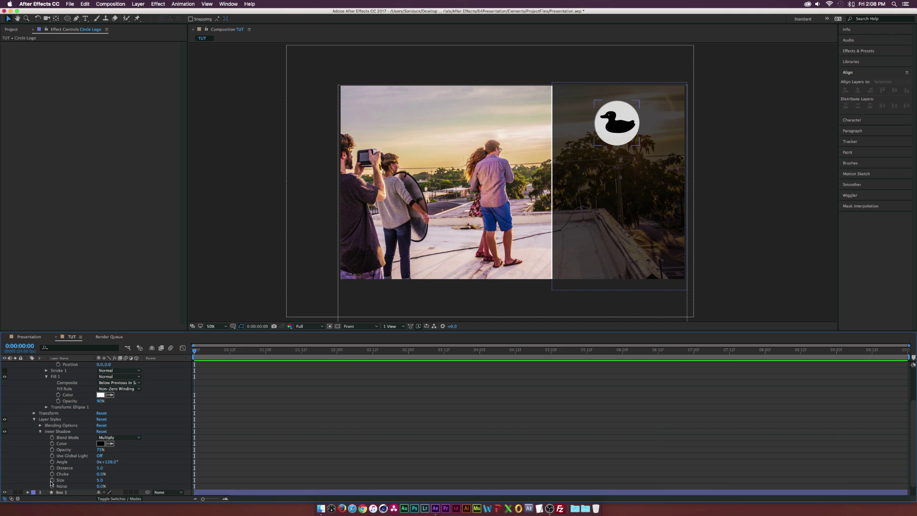
pyautogui.scroll(-1, 39, 438)
pyautogui.click(40, 425)
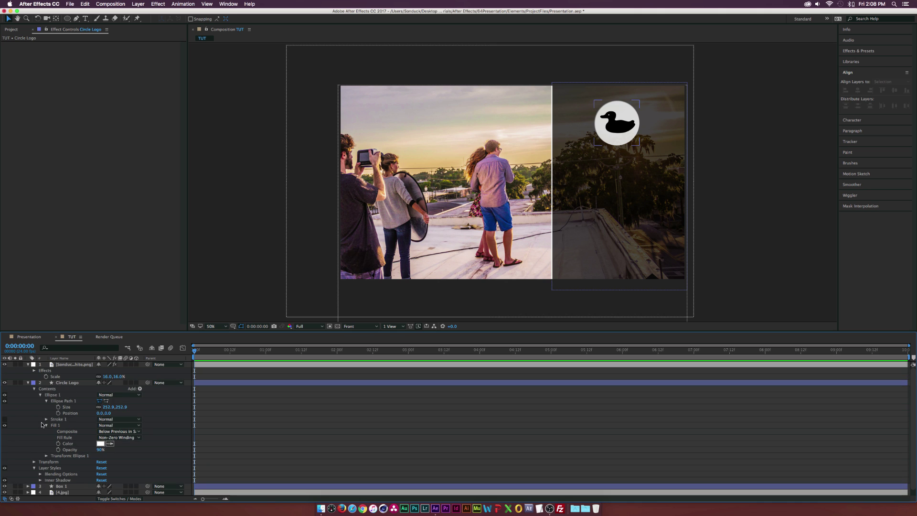
pyautogui.click(27, 364)
pyautogui.click(28, 370)
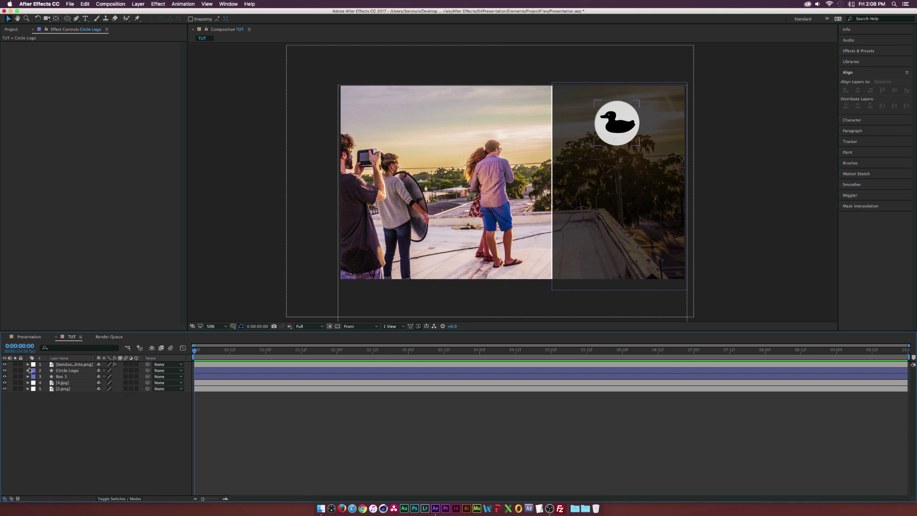
# Create a text layer reading "Services" below the duck logo
pyautogui.click(85, 18)
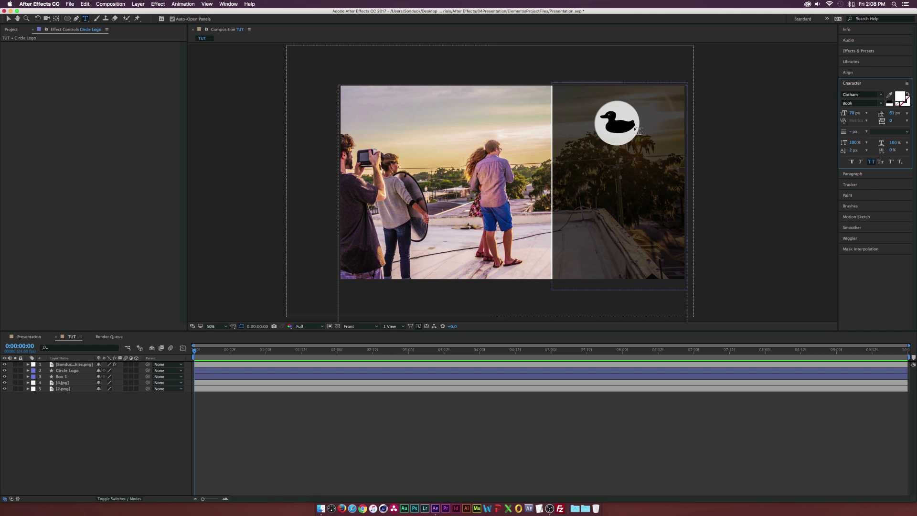
pyautogui.click(612, 164)
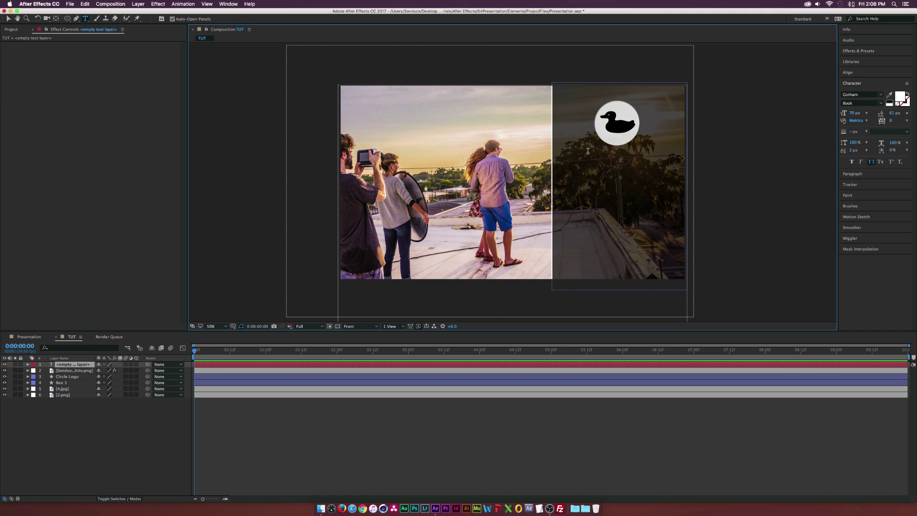
pyautogui.write('Services')
# Set the Services heading's font style to Gotham Bold and move the heading so it is centred beneath the circular logo
pyautogui.press('super+a')
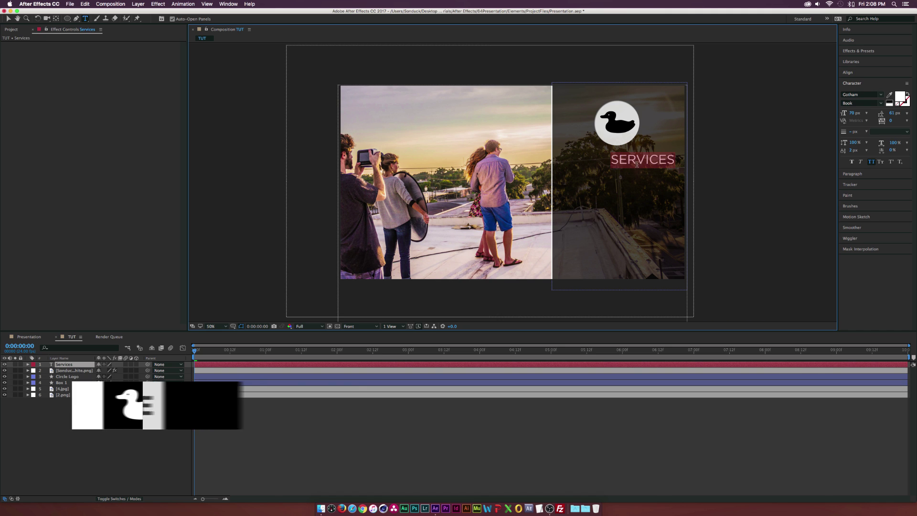
pyautogui.click(881, 104)
pyautogui.click(853, 179)
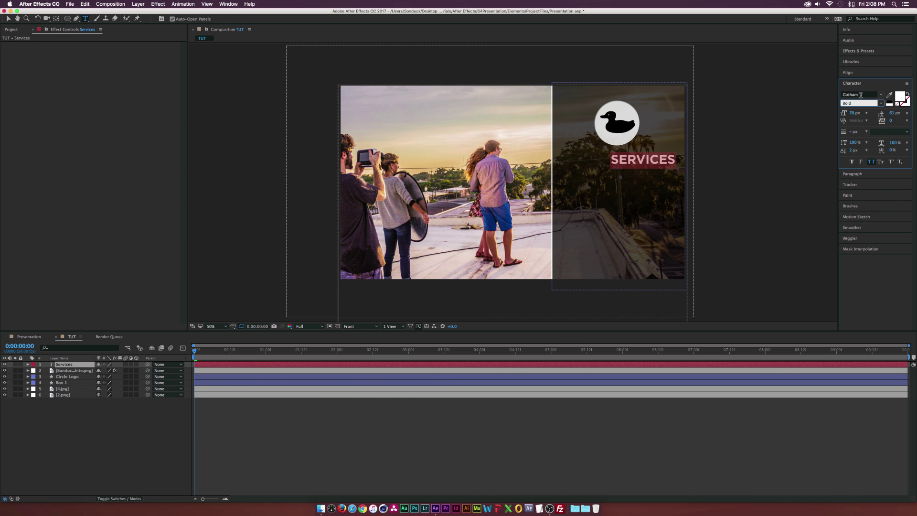
pyautogui.click(881, 103)
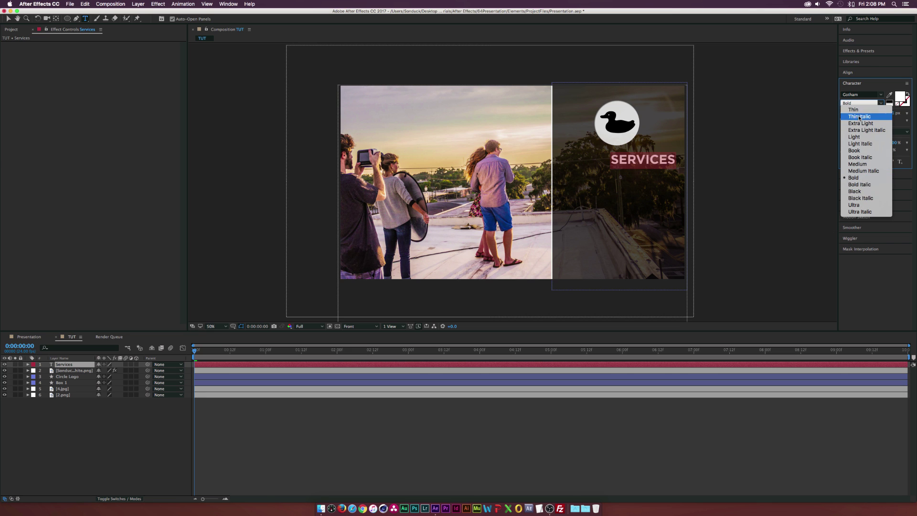
pyautogui.click(853, 269)
pyautogui.click(8, 18)
pyautogui.moveTo(654, 162); pyautogui.dragTo(633, 162)
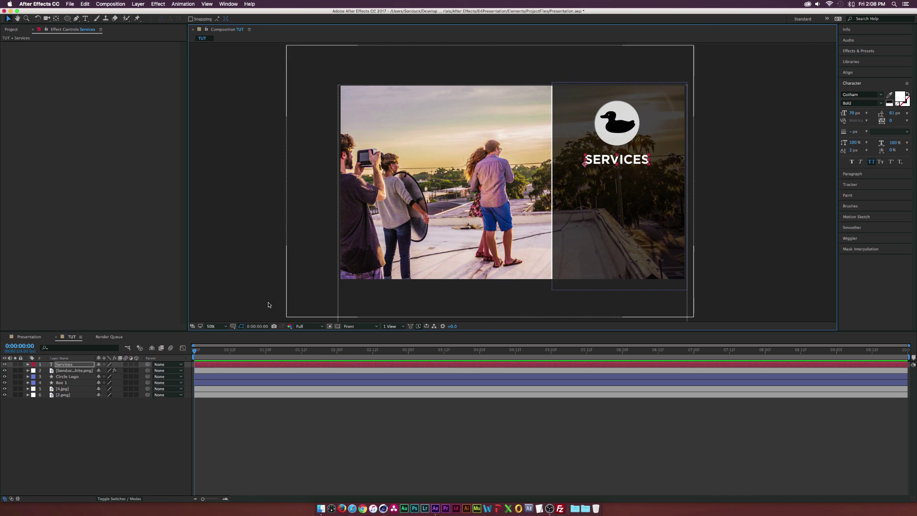
pyautogui.click(102, 440)
# Draw a paragraph text box below the Services heading and enter a bulleted list: Animation, Video Production, Social Media
pyautogui.click(85, 19)
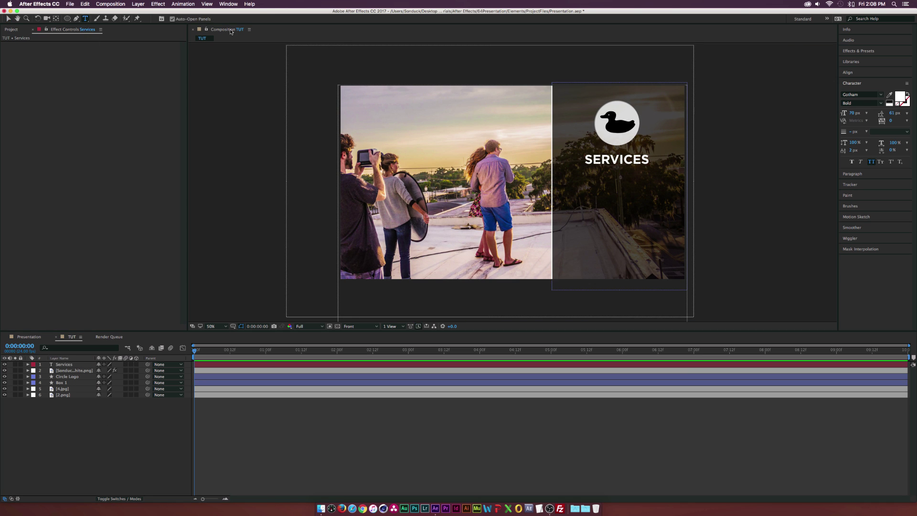
pyautogui.moveTo(561, 174); pyautogui.dragTo(675, 273)
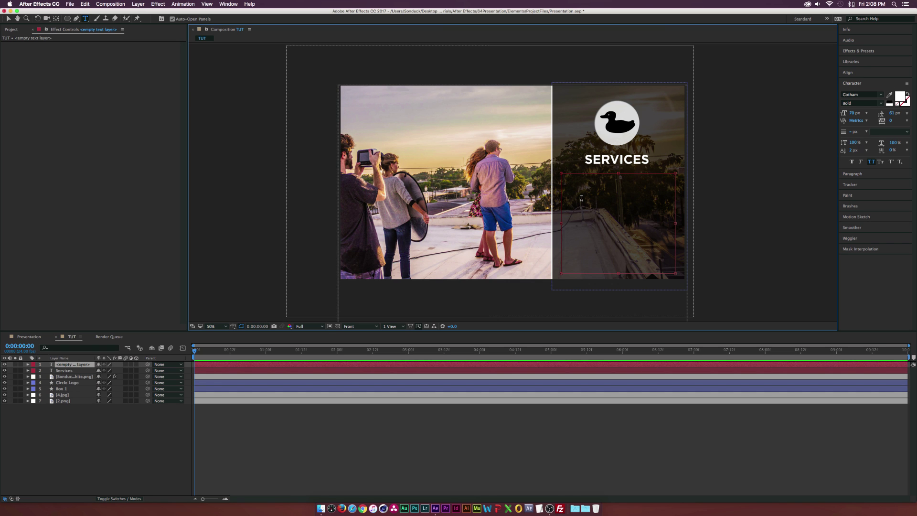
pyautogui.write('•')
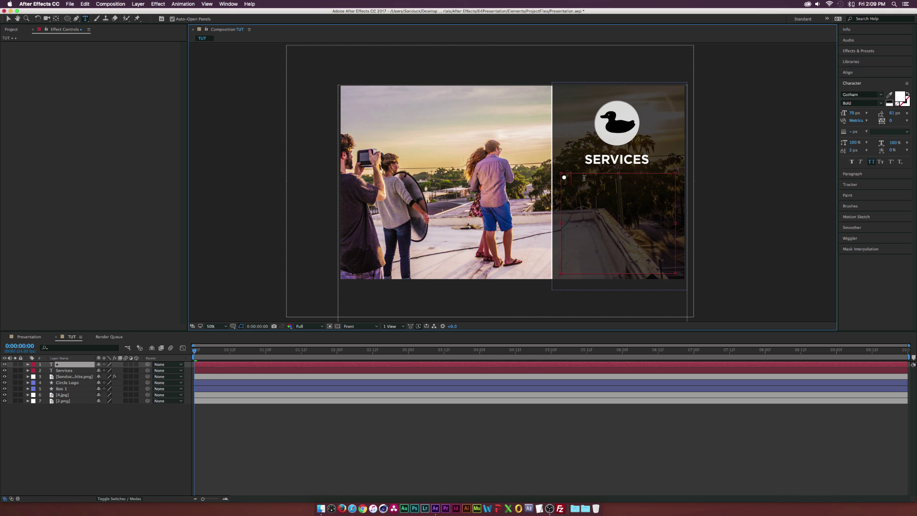
pyautogui.write('Animation')
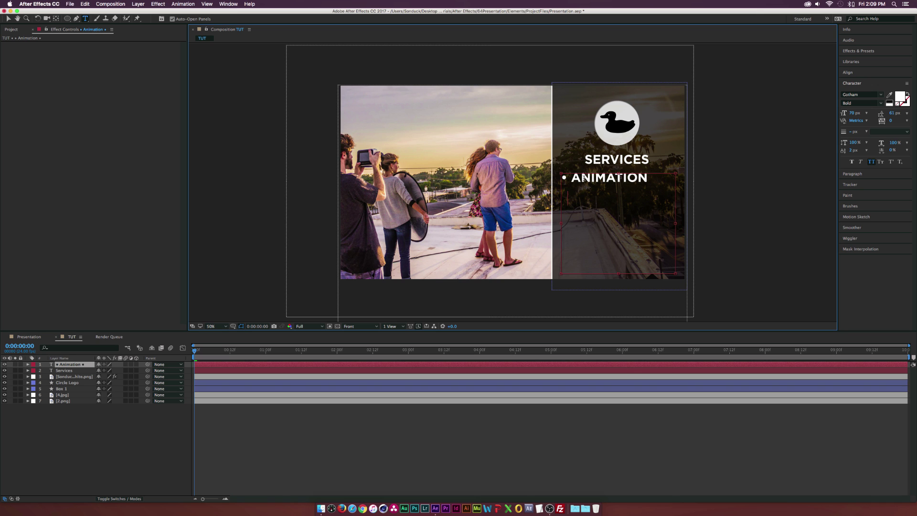
pyautogui.write('Vidoe Produtio')
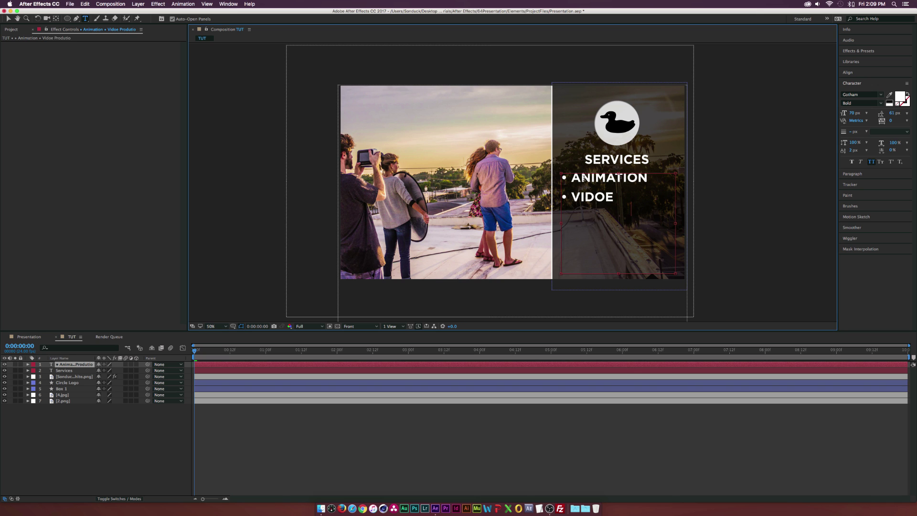
pyautogui.write('n • Social MEdia')
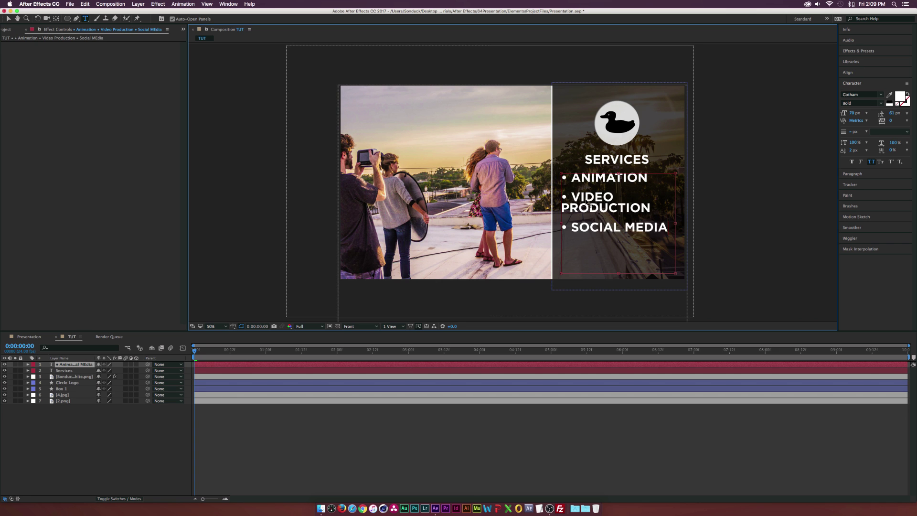
# Set the bulleted list's font size to 49 px and its font style to Light
pyautogui.press('super+a')
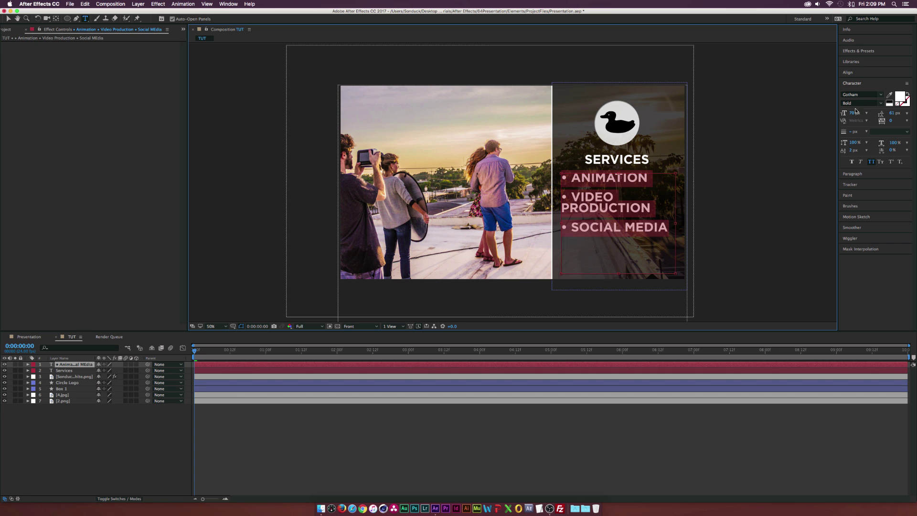
pyautogui.moveTo(855, 115); pyautogui.dragTo(845, 115)
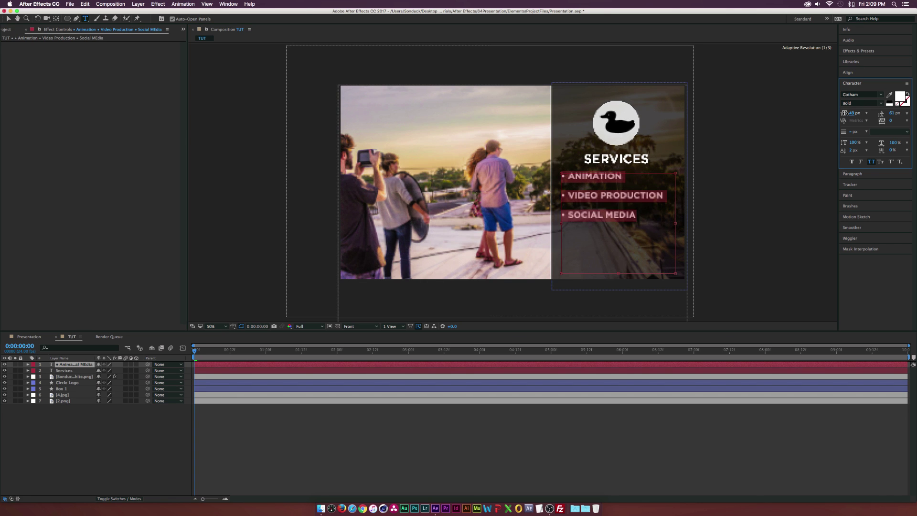
pyautogui.click(879, 103)
pyautogui.click(859, 137)
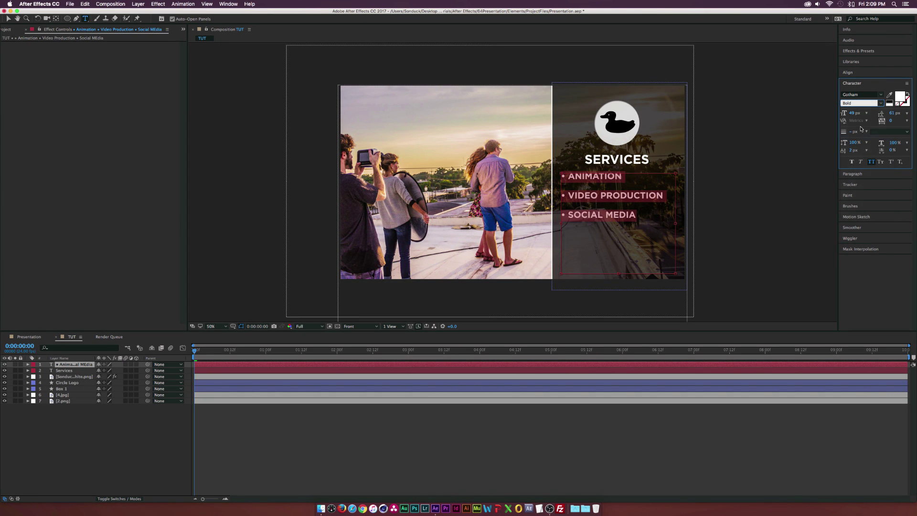
pyautogui.click(889, 117)
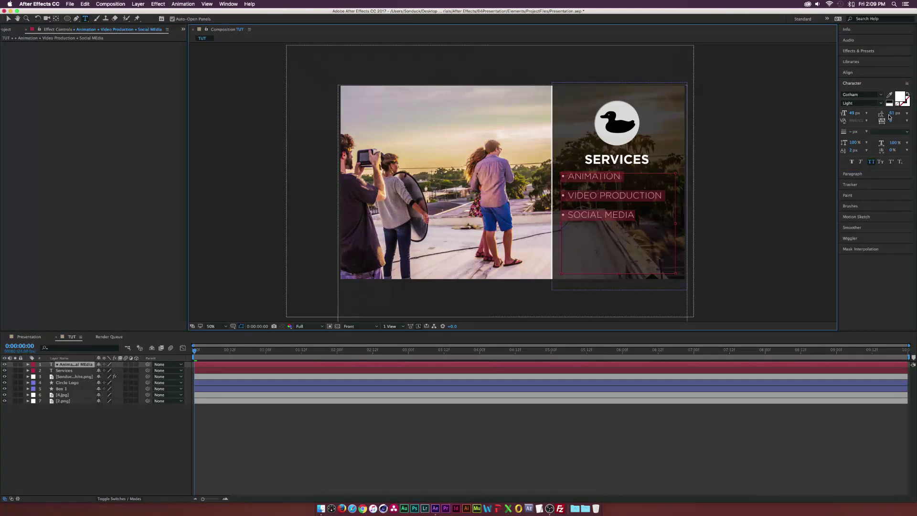
pyautogui.moveTo(891, 114); pyautogui.dragTo(891, 114)
pyautogui.click(609, 218)
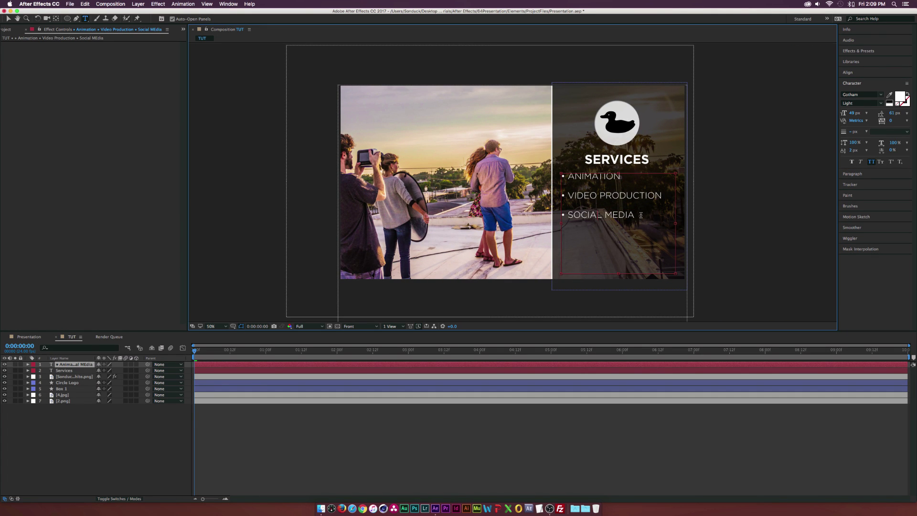
# Set the bulleted list's font style to Book and its font size to 53 px
pyautogui.click(8, 18)
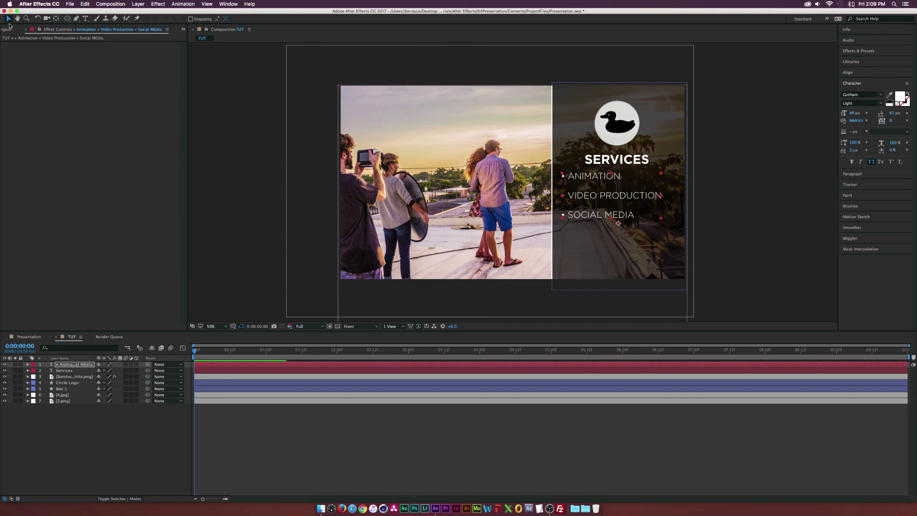
pyautogui.click(105, 458)
pyautogui.click(611, 212)
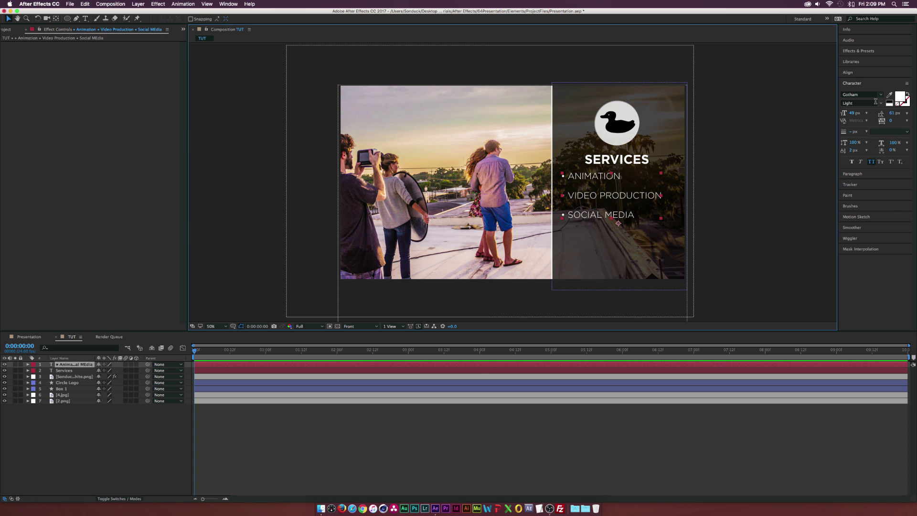
pyautogui.click(875, 101)
pyautogui.click(859, 152)
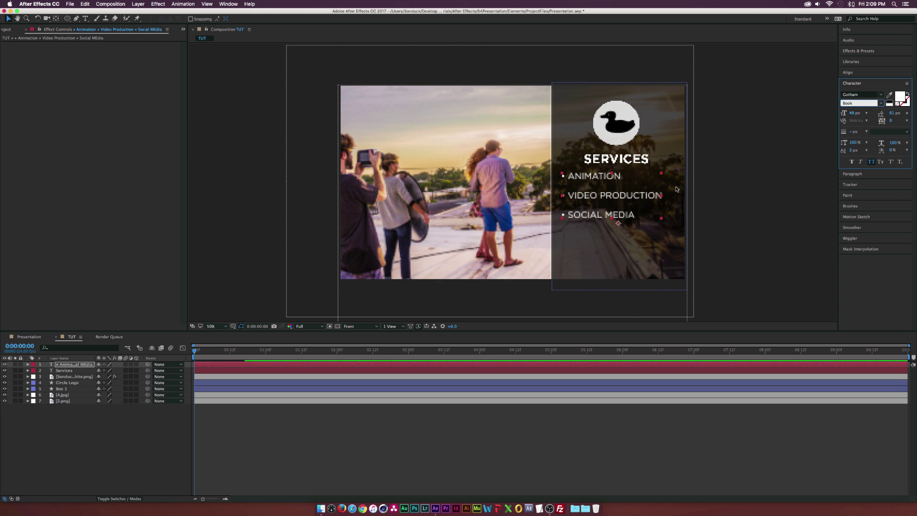
pyautogui.moveTo(852, 113); pyautogui.dragTo(855, 113)
pyautogui.click(136, 444)
# Move the bulleted list slightly down, away from the Services heading
pyautogui.click(72, 364)
pyautogui.moveTo(599, 216); pyautogui.dragTo(599, 219)
pyautogui.click(134, 471)
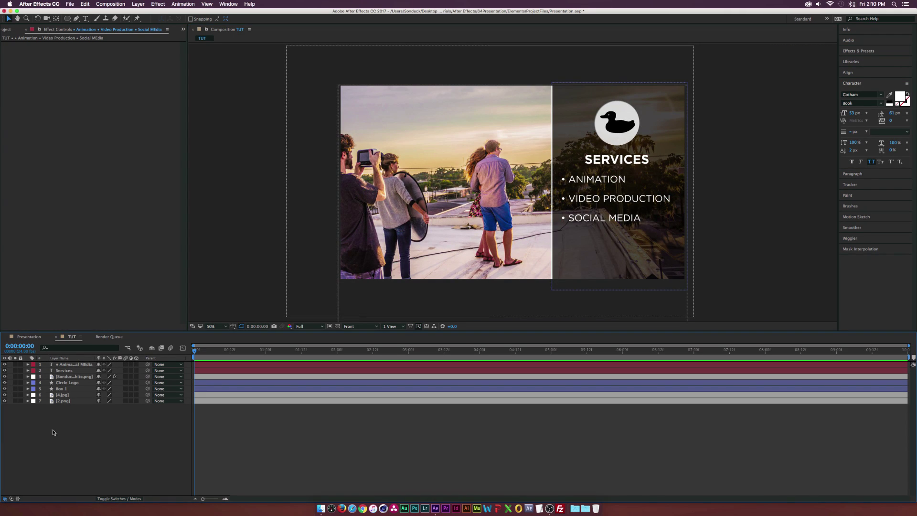
# Apply the Drop In By Character preset from the Animate In text presets to the Services heading
pyautogui.click(66, 371)
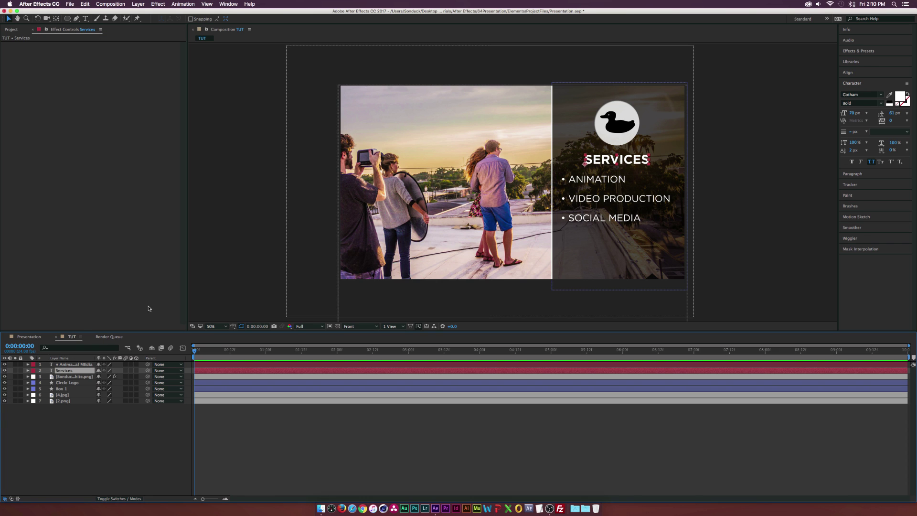
pyautogui.click(859, 52)
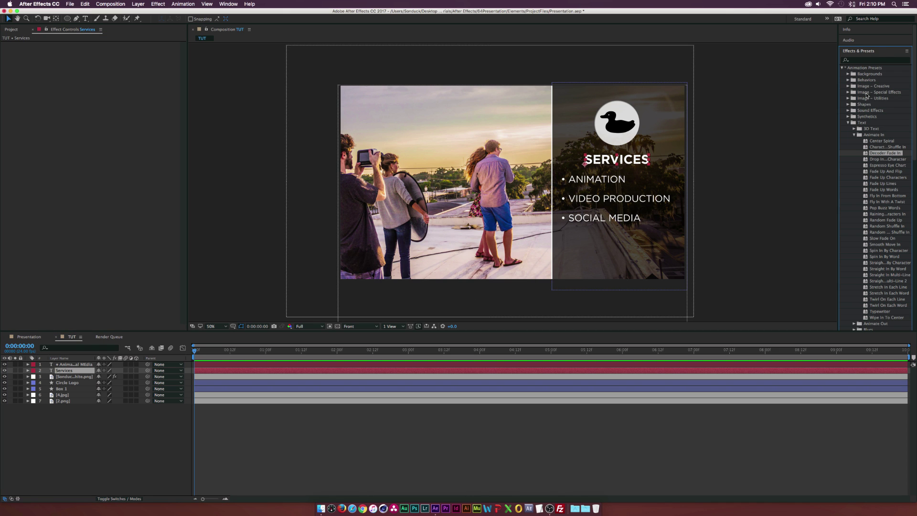
pyautogui.click(876, 160)
pyautogui.moveTo(883, 160); pyautogui.dragTo(890, 136)
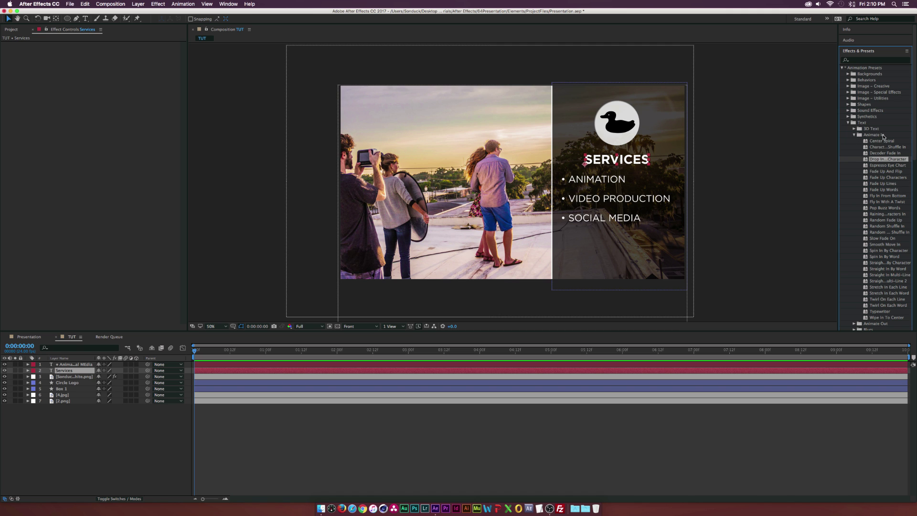
pyautogui.moveTo(893, 162); pyautogui.dragTo(612, 156)
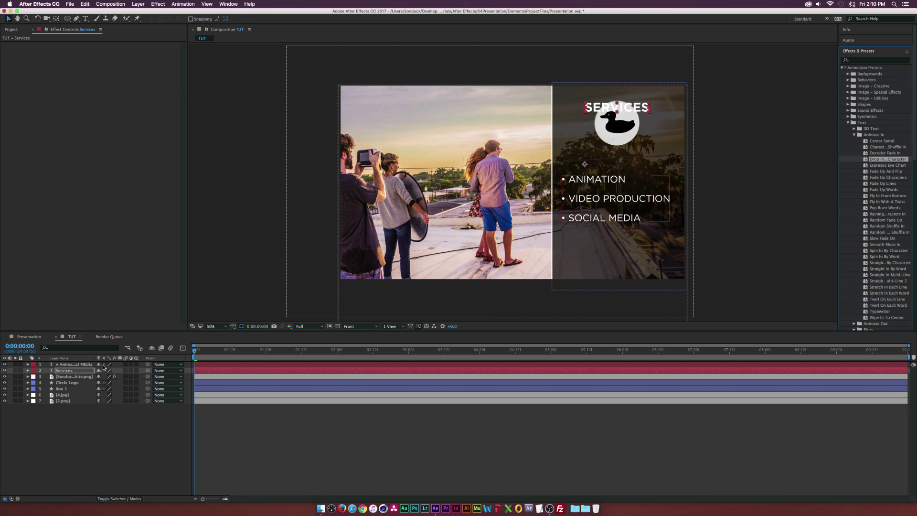
# Reveal the Services heading's animated properties and preview its drop-in animation from the start
pyautogui.press('u')
pyautogui.press('u')
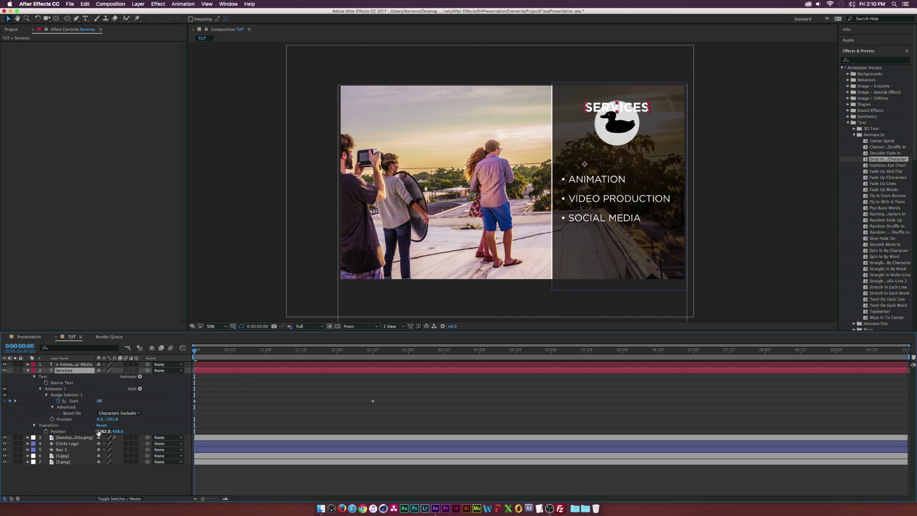
pyautogui.press('space')
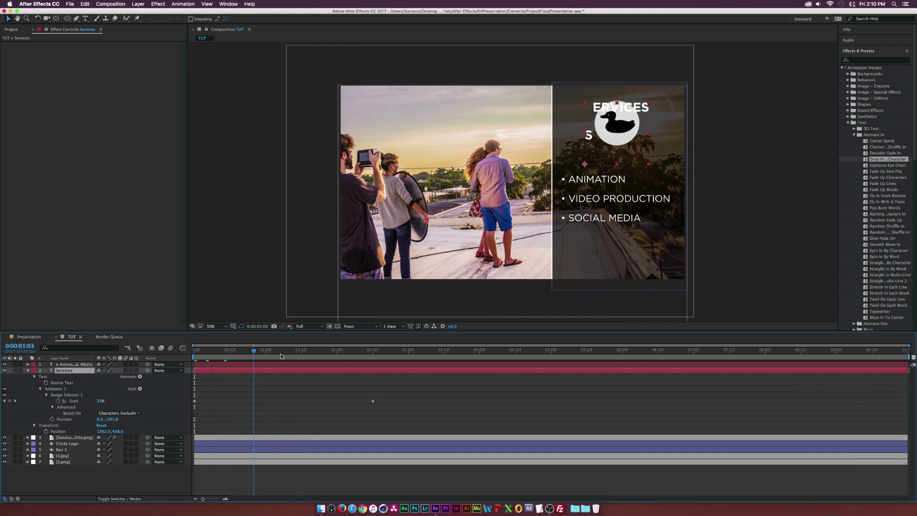
pyautogui.press('space')
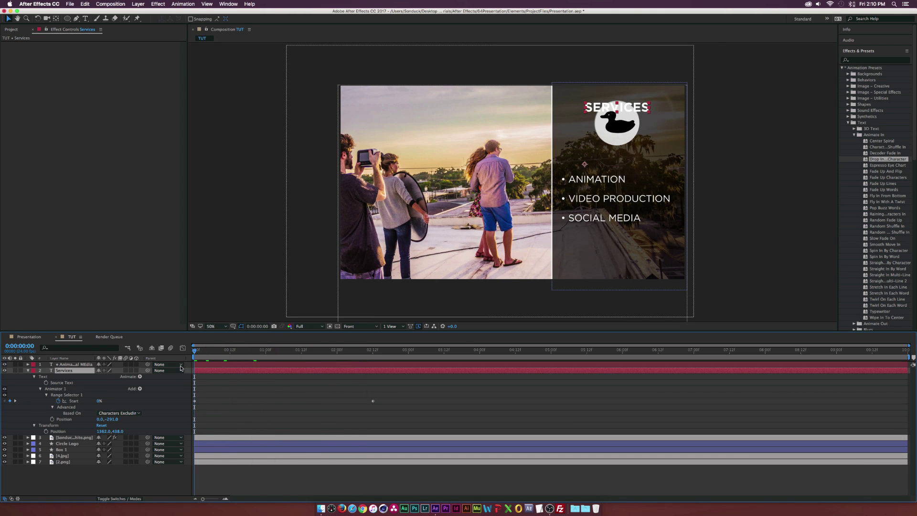
# Change the Services animator's Position so the letters slide in horizontally from outside the right edge of the frame, and preview it
pyautogui.moveTo(100, 418); pyautogui.dragTo(311, 419)
pyautogui.moveTo(116, 420); pyautogui.dragTo(214, 424)
pyautogui.press('space')
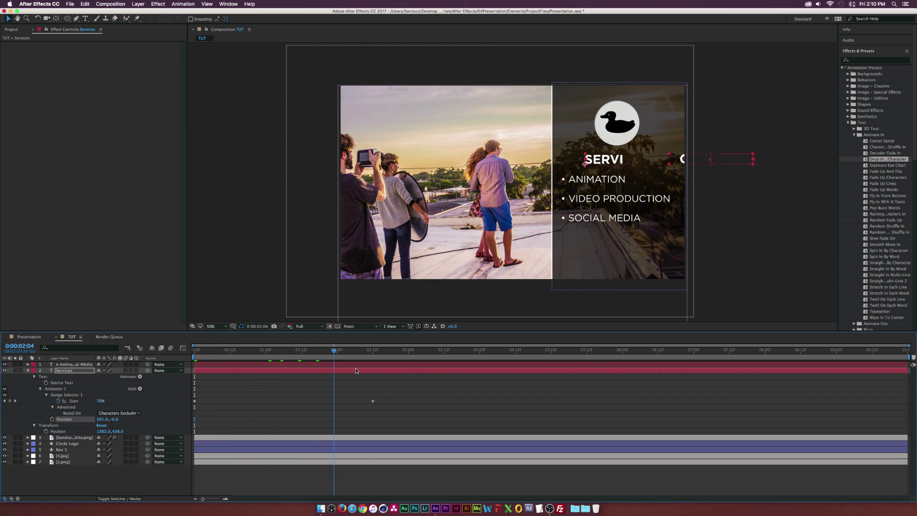
pyautogui.press('space')
# Retime the Services heading's Start keyframes to run from 0:00:01:14 to about 0:00:02:05, with Easy Ease
pyautogui.moveTo(395, 398); pyautogui.dragTo(269, 401)
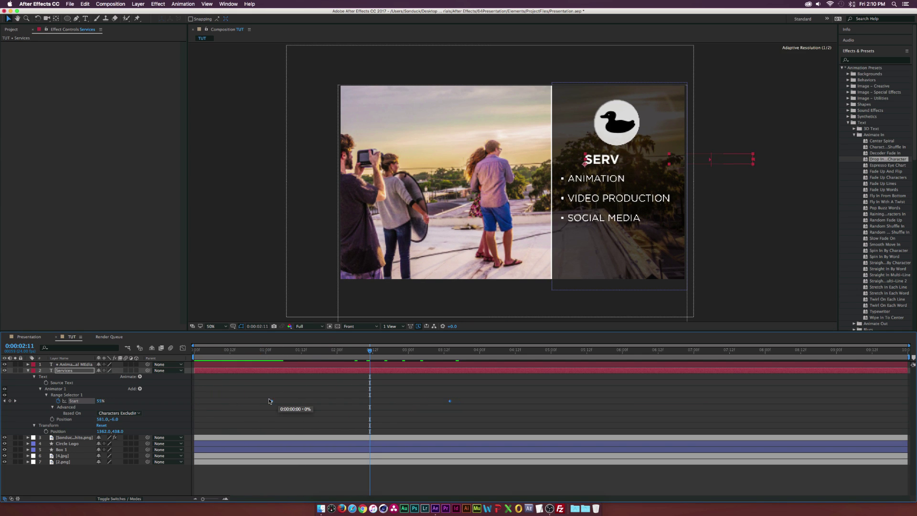
pyautogui.moveTo(259, 355); pyautogui.dragTo(307, 357)
pyautogui.moveTo(270, 403); pyautogui.dragTo(307, 402)
pyautogui.moveTo(447, 401)
pyautogui.mouseDown()
pyautogui.moveTo(484, 402)
pyautogui.moveTo(435, 402)
pyautogui.mouseUp()
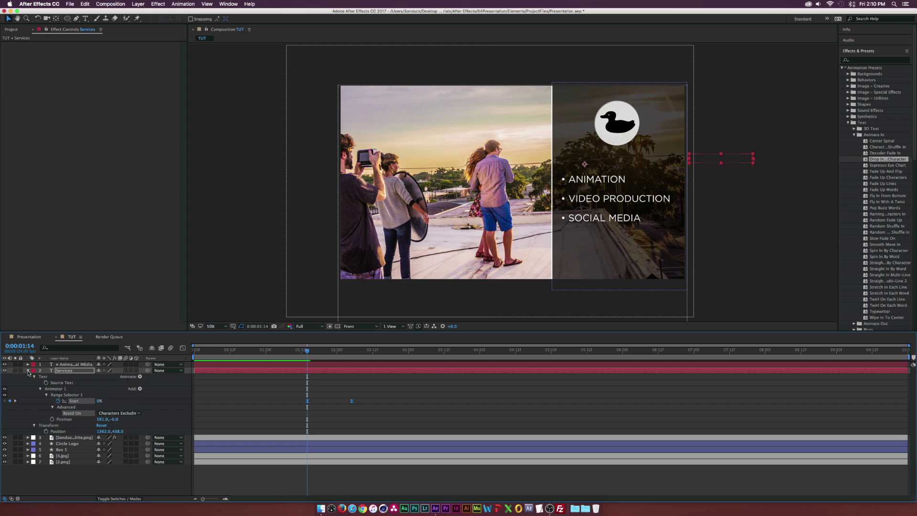
# Apply the Fade Up Lines preset to the bulleted list and reveal its animated properties
pyautogui.click(71, 365)
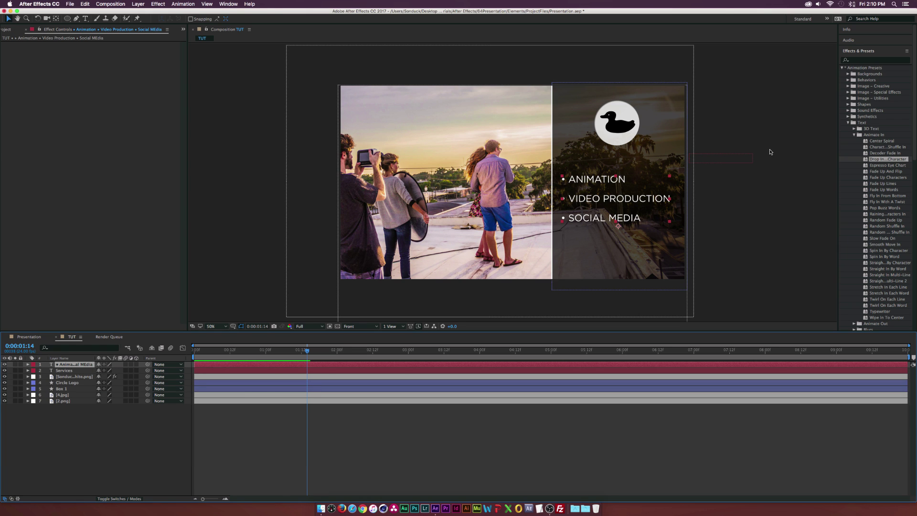
pyautogui.moveTo(881, 187); pyautogui.dragTo(230, 363)
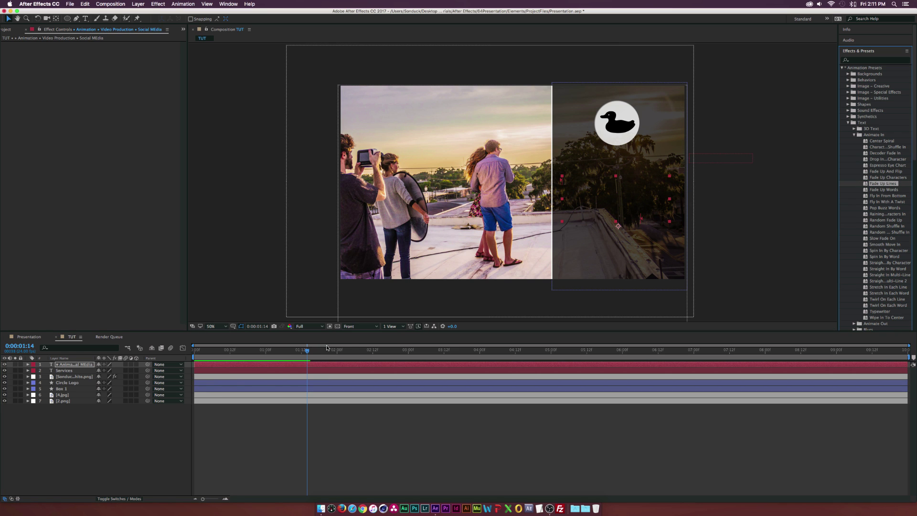
pyautogui.press('u')
pyautogui.press('u')
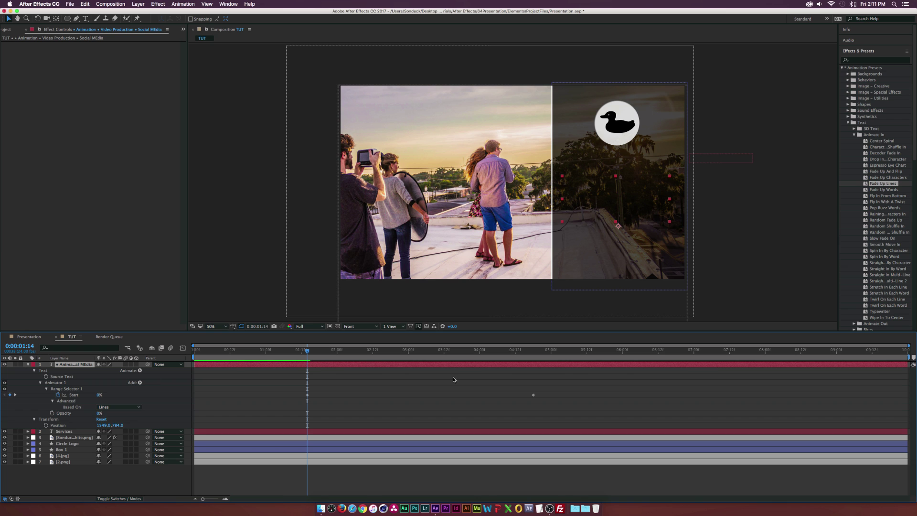
# Retime the bulleted list's Start keyframes to run from about 0:00:02:00 to about 0:00:03:02
pyautogui.moveTo(535, 395); pyautogui.dragTo(514, 395)
pyautogui.moveTo(388, 394); pyautogui.dragTo(283, 389)
pyautogui.moveTo(361, 396); pyautogui.dragTo(390, 396)
pyautogui.moveTo(307, 351); pyautogui.dragTo(408, 357)
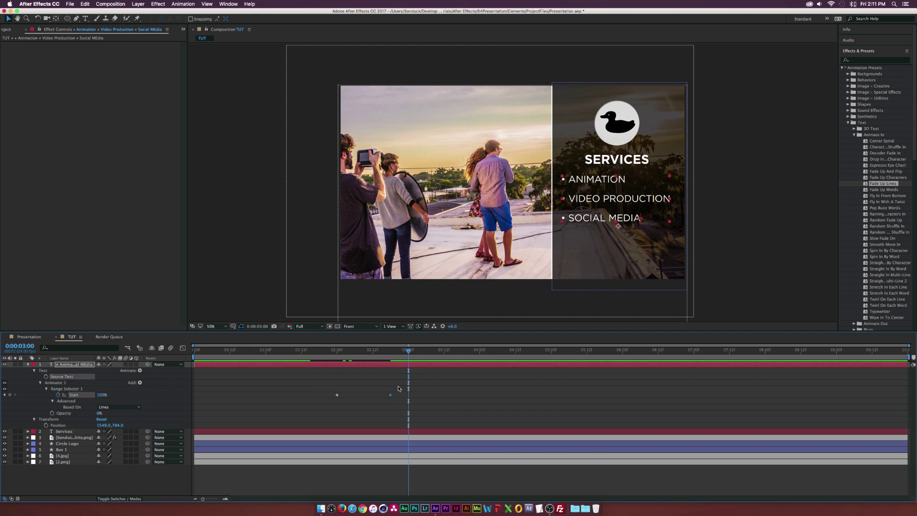
pyautogui.moveTo(390, 395); pyautogui.dragTo(414, 395)
pyautogui.moveTo(374, 355); pyautogui.dragTo(411, 352)
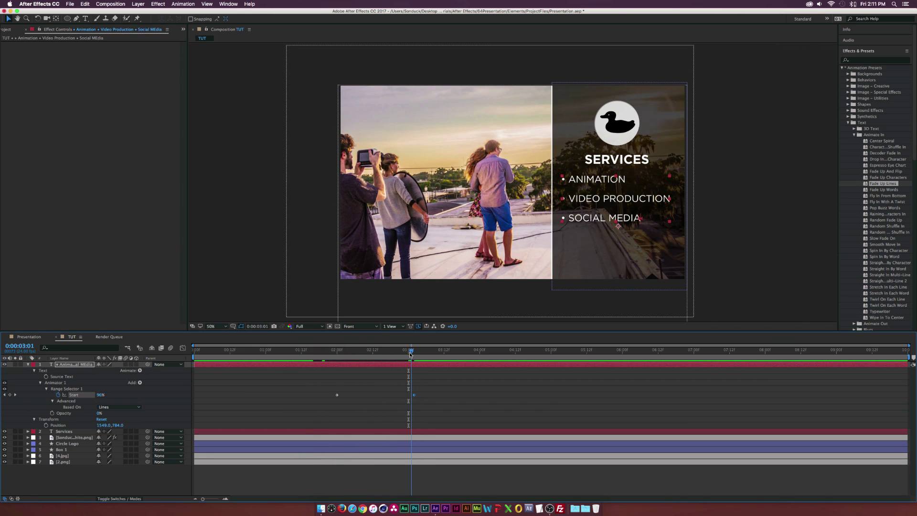
# Apply Easy Ease to both of the bulleted list's Start keyframes, then collapse its properties
pyautogui.click(350, 405)
pyautogui.moveTo(321, 410); pyautogui.dragTo(446, 386)
pyautogui.press('F9')
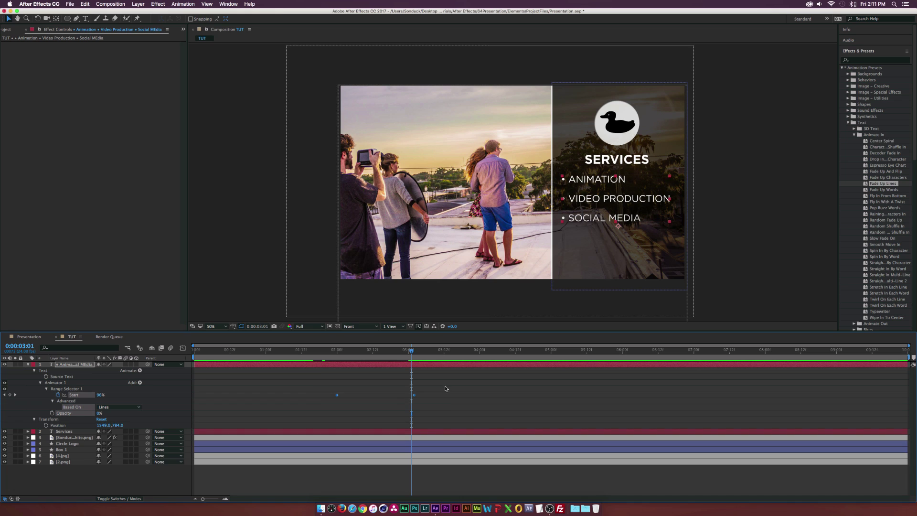
pyautogui.press('u')
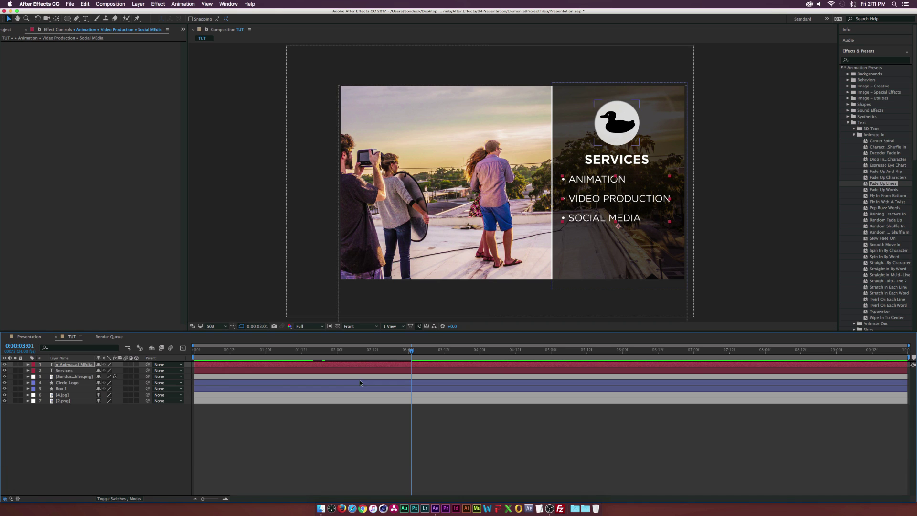
pyautogui.click(126, 420)
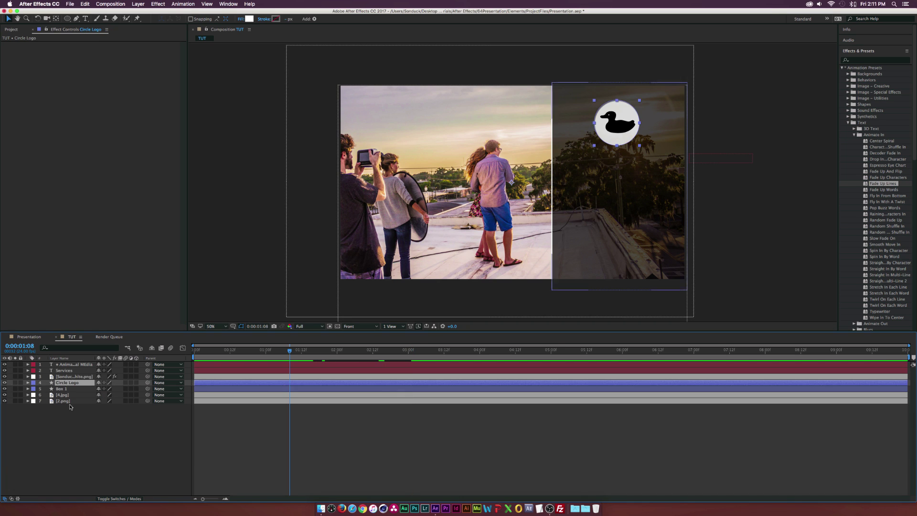
# Pre-compose the duck image and Circle Logo layers as Logo, and move its anchor point to the circle's centre
pyautogui.click(71, 408)
pyautogui.click(68, 383)
pyautogui.keyDown('shift'); pyautogui.click(71, 376); pyautogui.keyUp('shift')
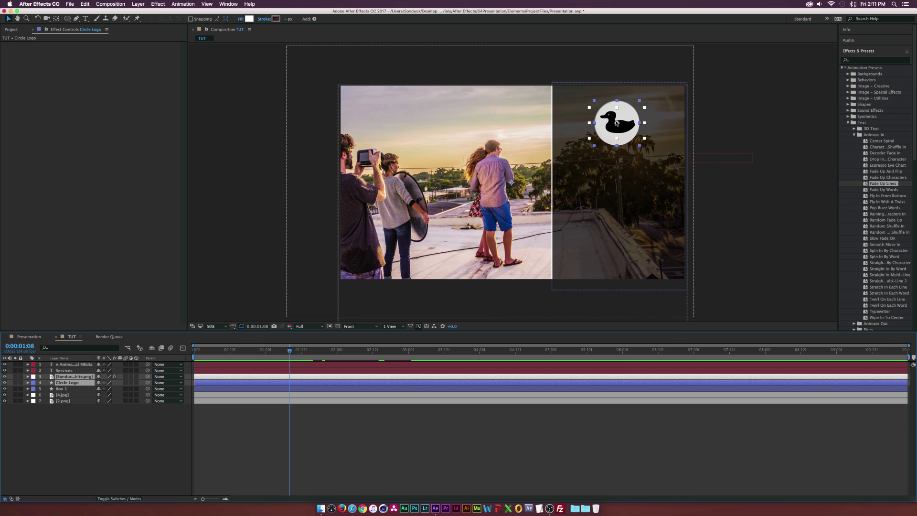
pyautogui.click(138, 4)
pyautogui.click(154, 252)
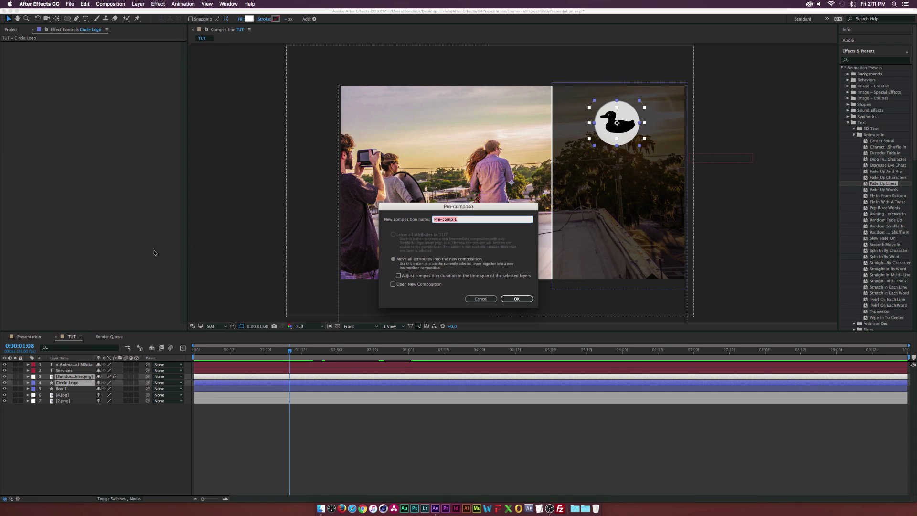
pyautogui.press('Return')
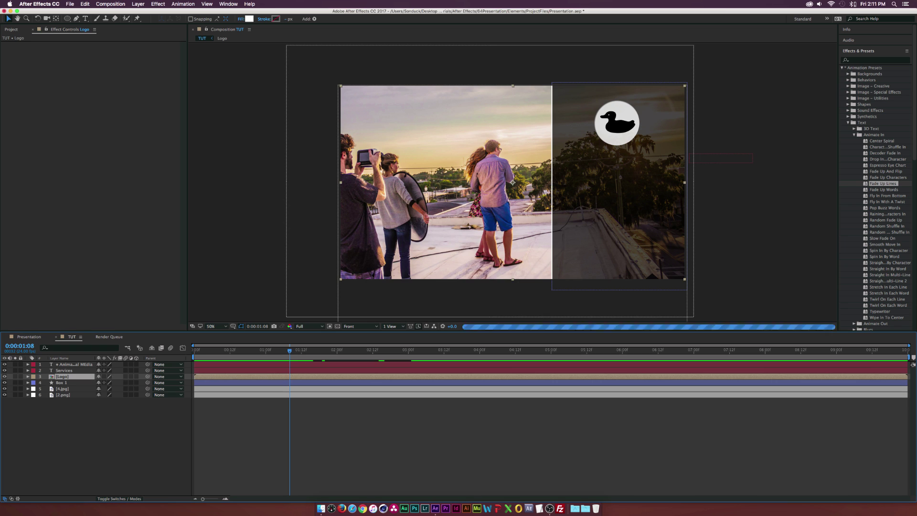
pyautogui.click(56, 19)
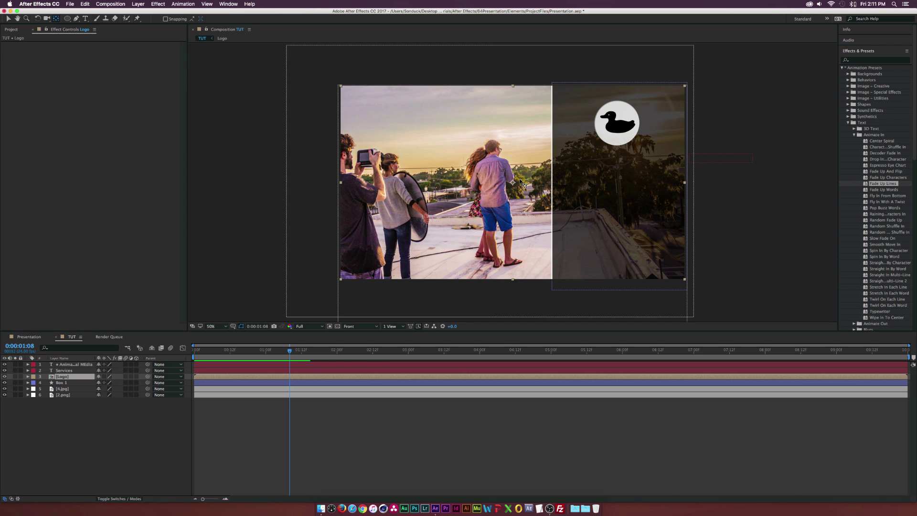
pyautogui.moveTo(512, 183); pyautogui.dragTo(618, 123)
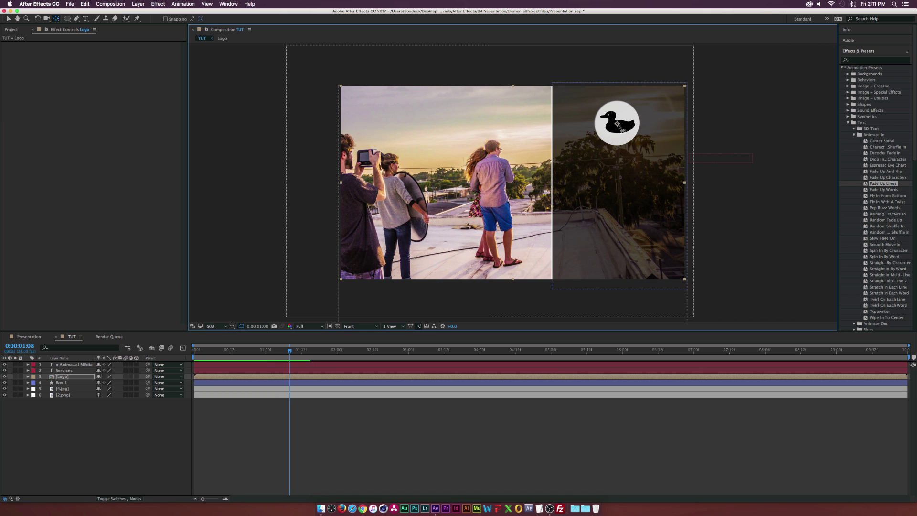
# Keyframe the Logo layer's Scale from 0% at 0:00:00:22 to 100% at about 0:00:01:06
pyautogui.moveTo(258, 351); pyautogui.dragTo(260, 352)
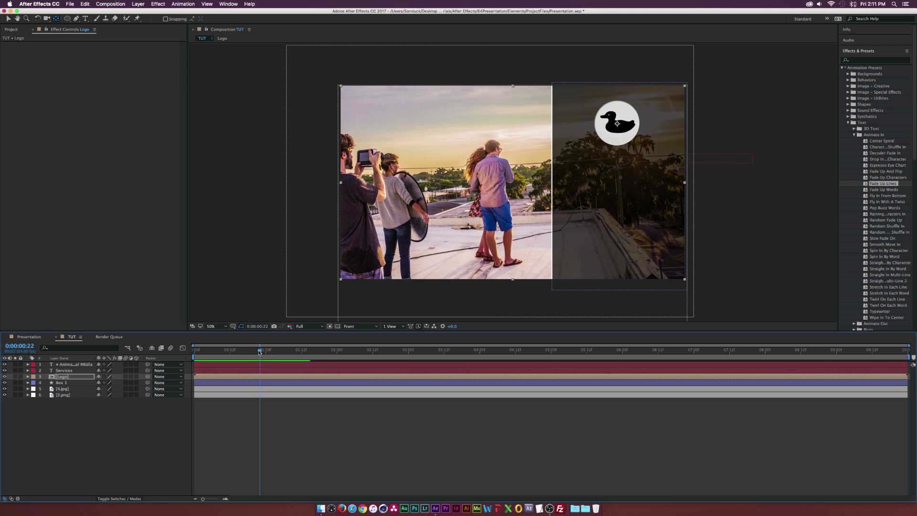
pyautogui.press('s')
pyautogui.click(46, 382)
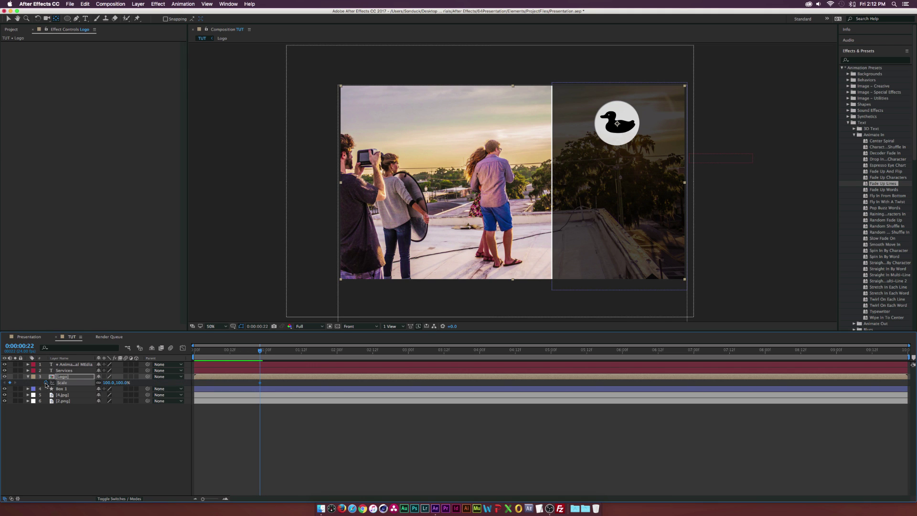
pyautogui.moveTo(261, 382); pyautogui.dragTo(284, 382)
pyautogui.click(109, 382)
pyautogui.write('00')
pyautogui.press('Return')
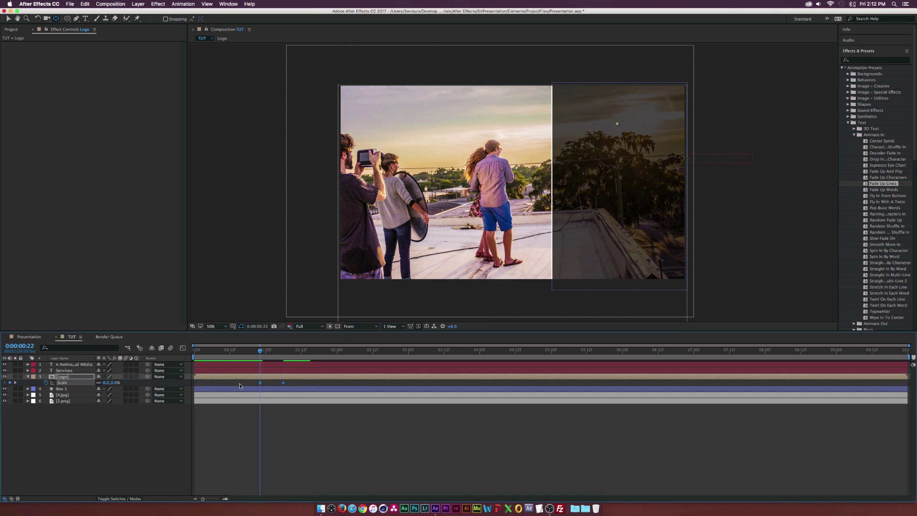
# Apply Easy Ease to the Logo's Scale keyframes, move the 100% keyframe to about 0:00:01:11, and preview the animation
pyautogui.moveTo(266, 353); pyautogui.dragTo(302, 357)
pyautogui.press('space')
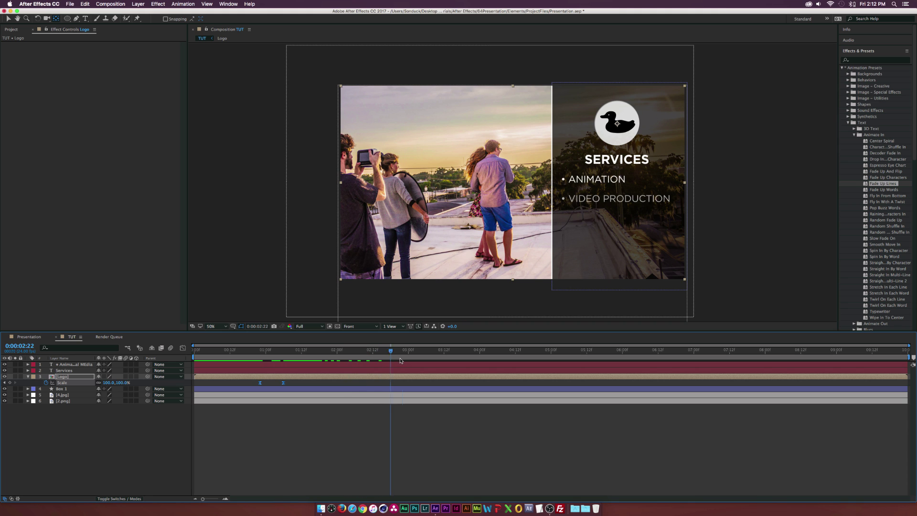
pyautogui.moveTo(281, 383); pyautogui.dragTo(297, 383)
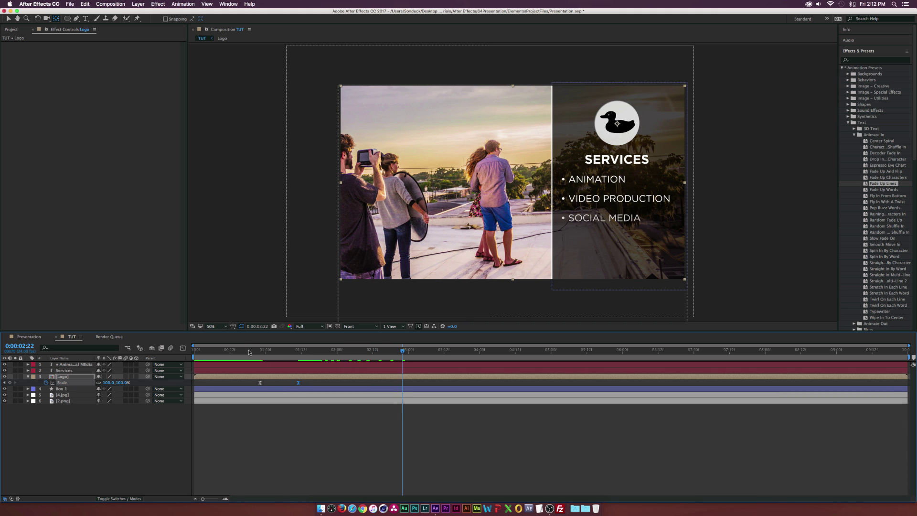
pyautogui.click(301, 359)
pyautogui.press('space')
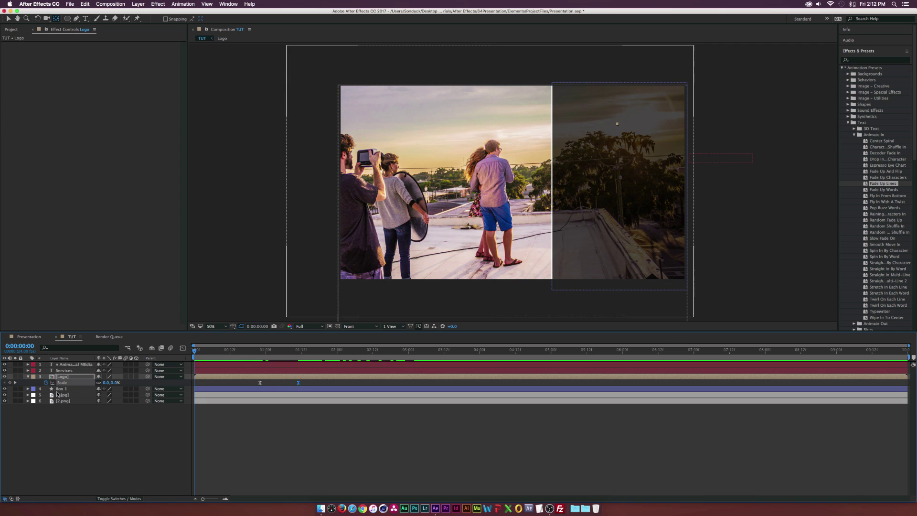
# Add keyframes at 0:00:00:22 for the Size and Position of Box 1's rectangle path
pyautogui.click(58, 390)
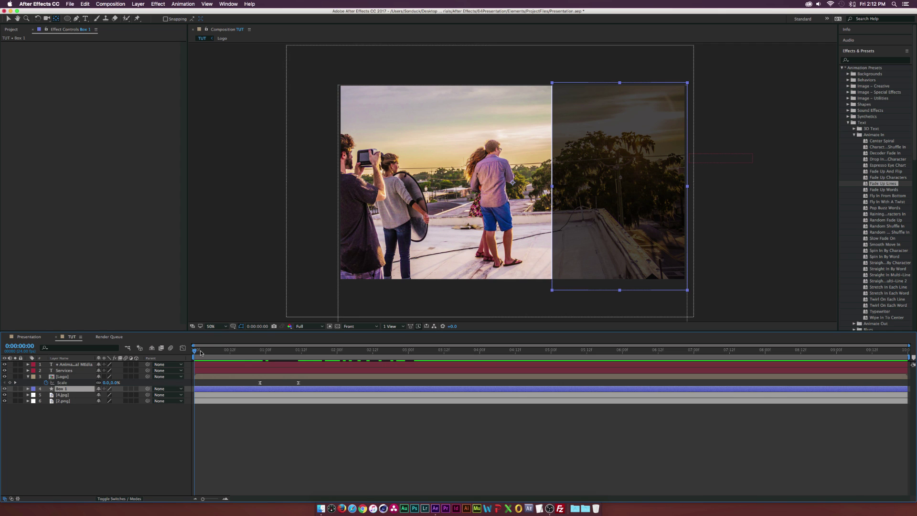
pyautogui.click(28, 388)
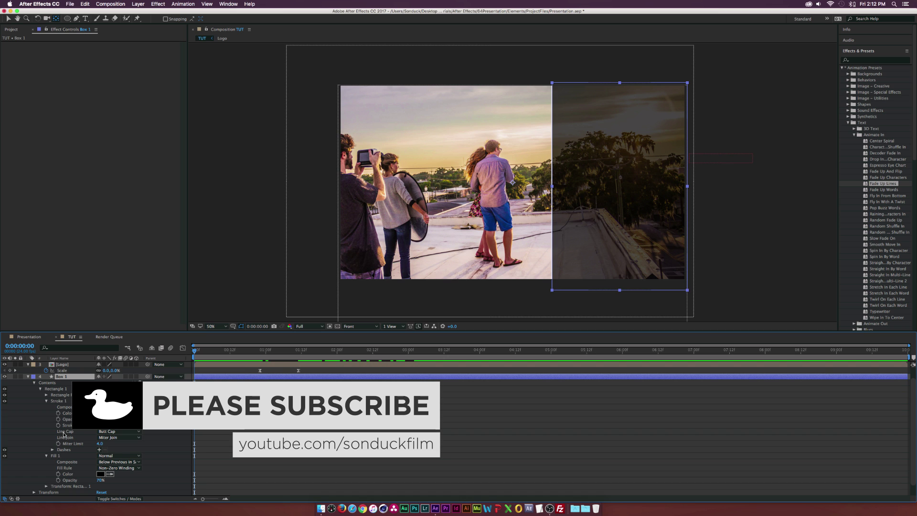
pyautogui.click(46, 395)
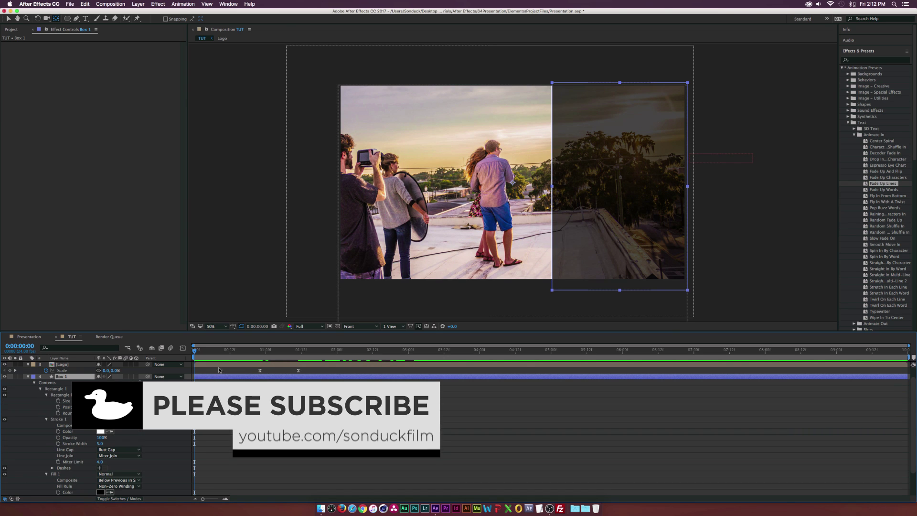
pyautogui.click(260, 351)
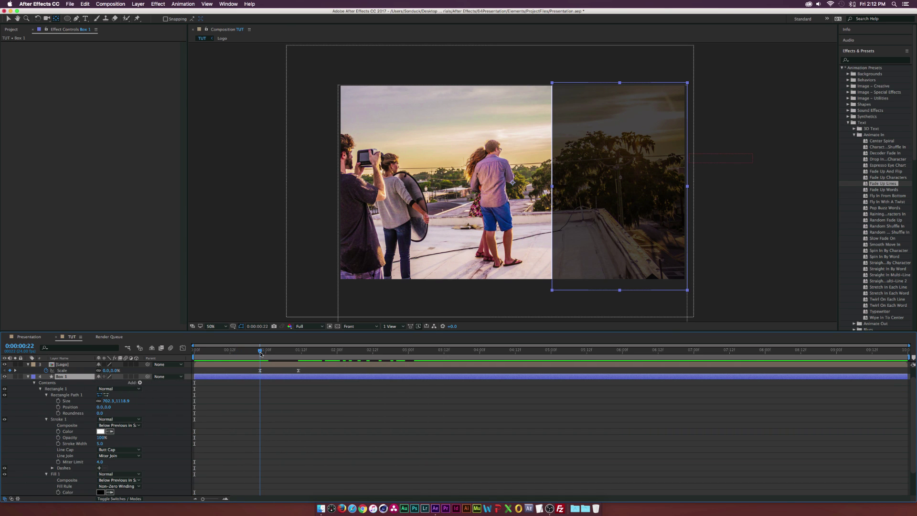
pyautogui.click(59, 401)
pyautogui.click(58, 407)
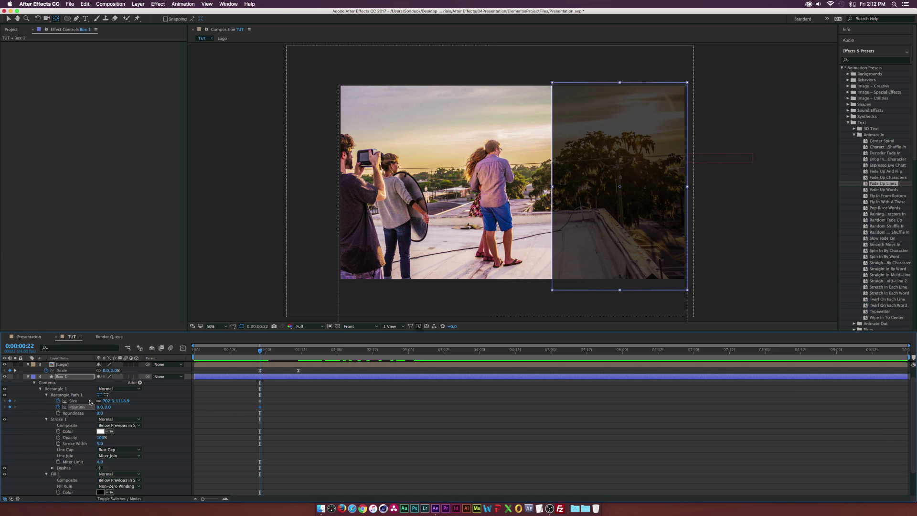
# At 0:00:00:00, set the width of Box 1's rectangle path to 0 and shift its Position horizontally
pyautogui.moveTo(218, 349); pyautogui.dragTo(185, 351)
pyautogui.click(154, 396)
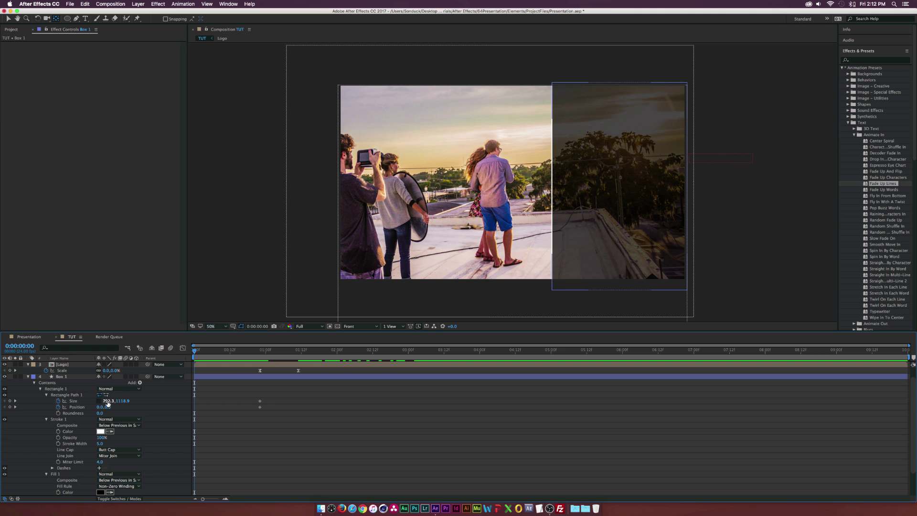
pyautogui.click(108, 402)
pyautogui.write('0')
pyautogui.press('Return')
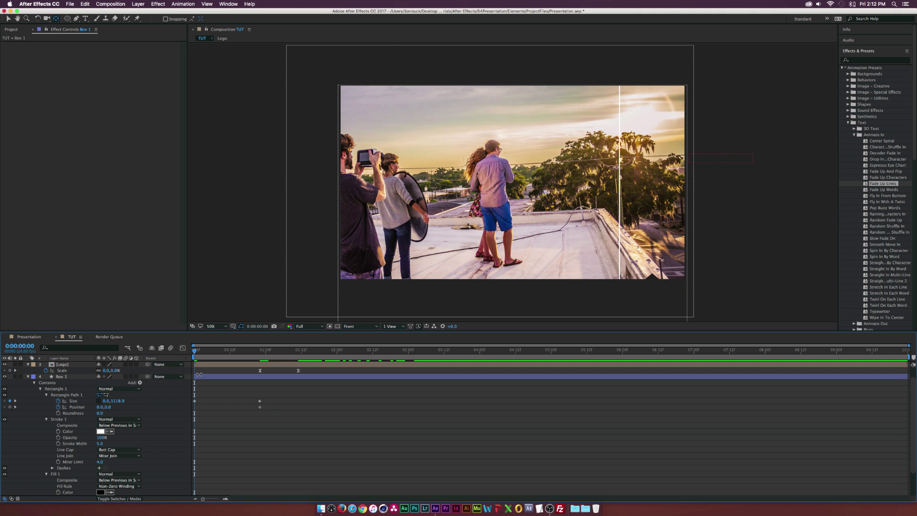
pyautogui.moveTo(99, 407); pyautogui.dragTo(44, 406)
# Apply Easy Ease to Box 1's Size and Position keyframes at 0:00:00:22, preview the animation, and collapse the layer's properties
pyautogui.moveTo(199, 349); pyautogui.dragTo(260, 355)
pyautogui.moveTo(287, 425); pyautogui.dragTo(243, 393)
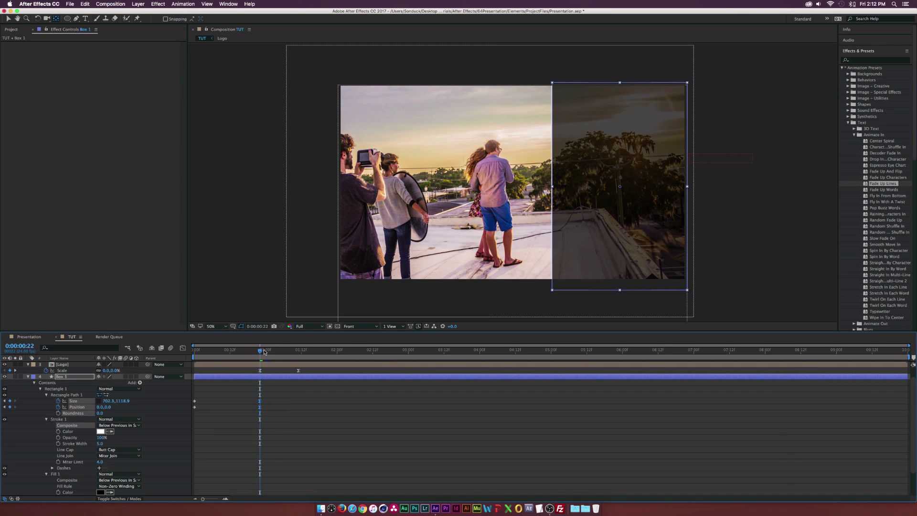
pyautogui.press('space')
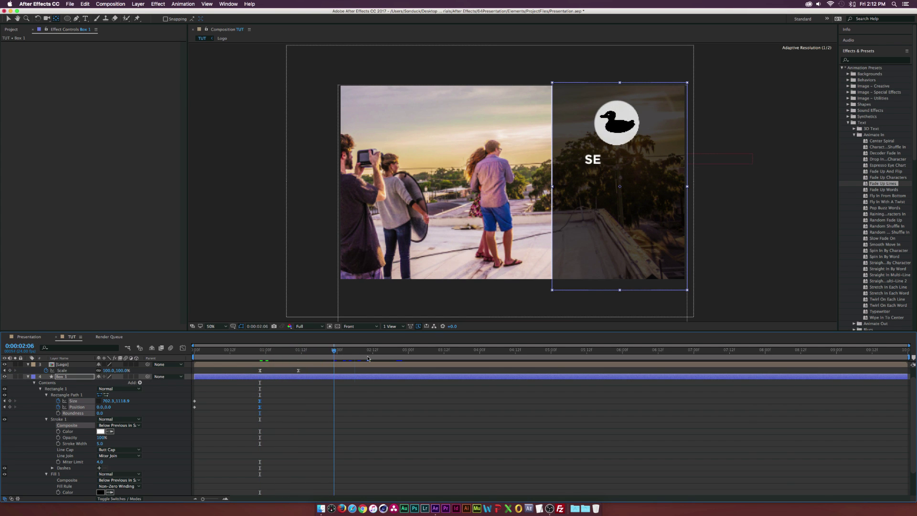
pyautogui.moveTo(434, 360); pyautogui.dragTo(483, 362)
pyautogui.click(28, 376)
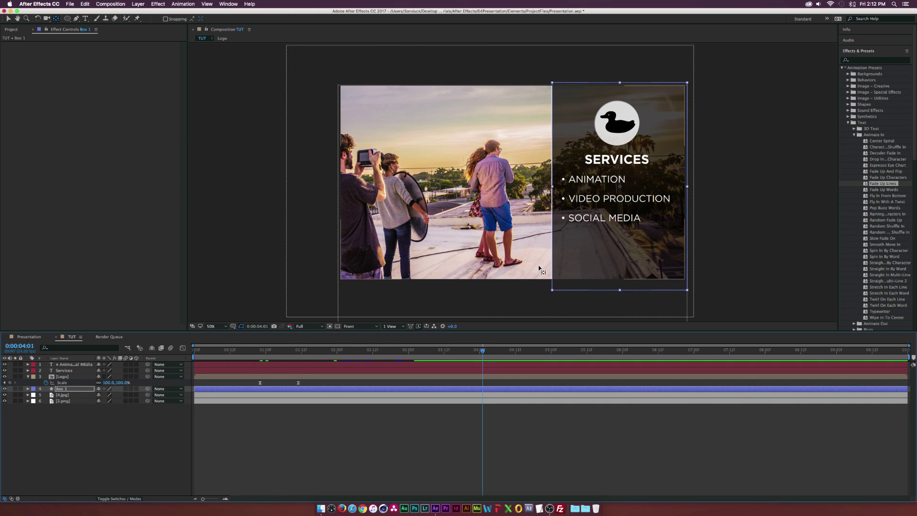
# Duplicate Box 1 and set the stroke of the copy, Box 2, to None
pyautogui.click(8, 18)
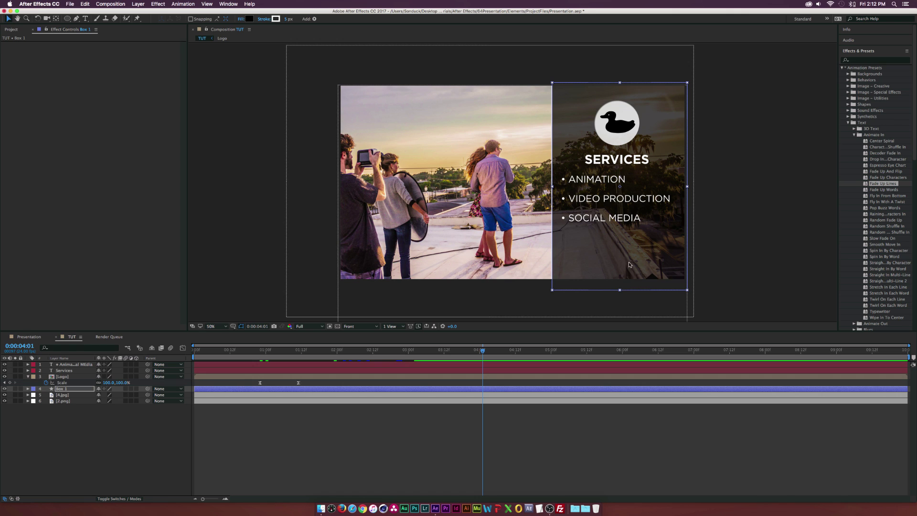
pyautogui.click(66, 389)
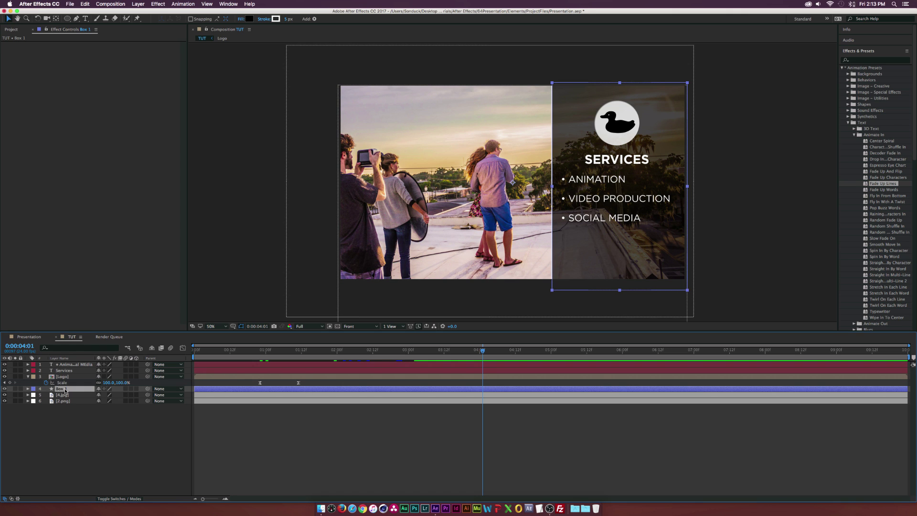
pyautogui.press('super+d')
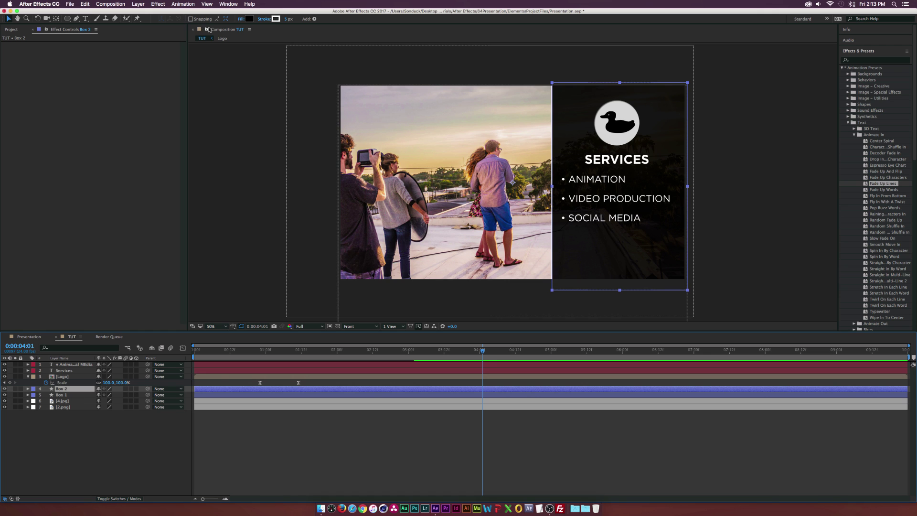
pyautogui.click(273, 19)
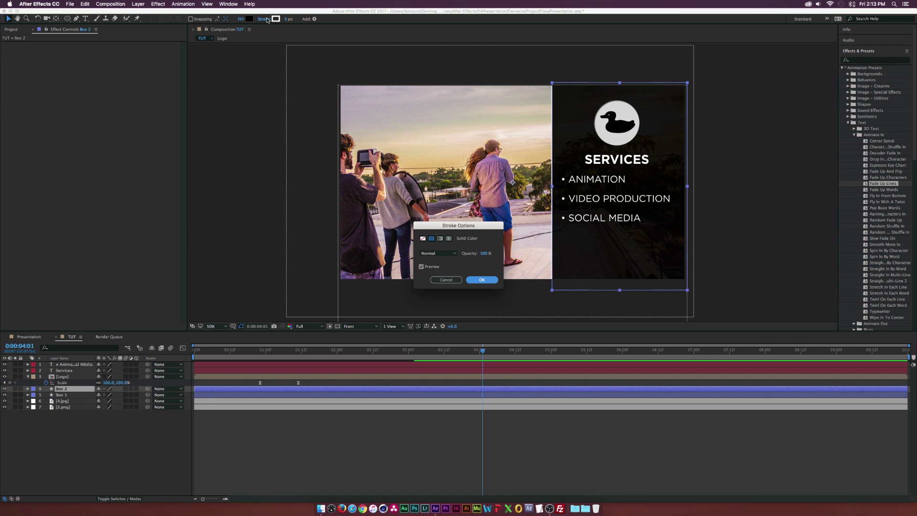
pyautogui.click(422, 238)
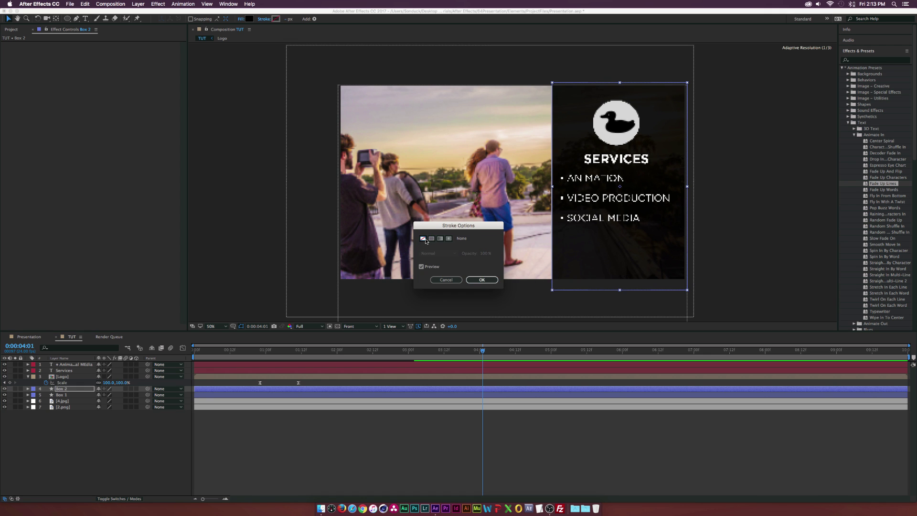
pyautogui.click(482, 280)
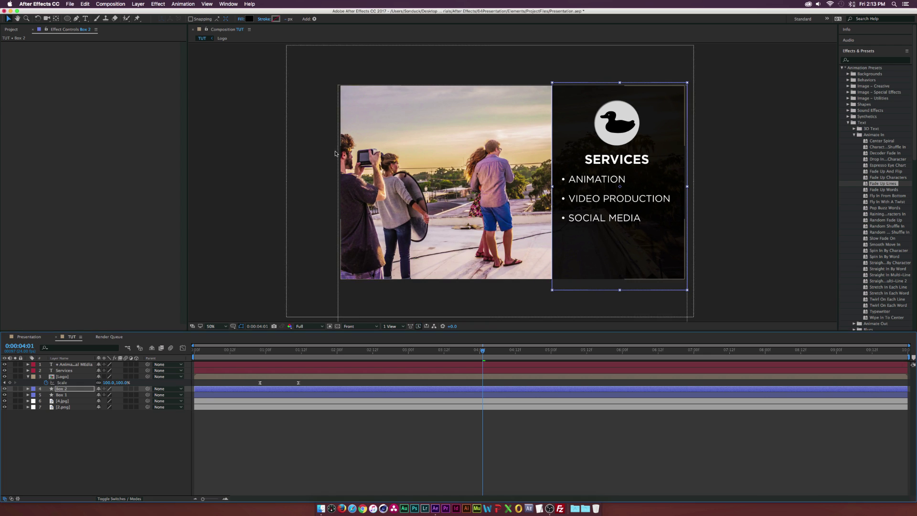
# Change Box 2's fill colour to white and delete its Size and Position keyframes
pyautogui.click(249, 19)
pyautogui.moveTo(461, 274); pyautogui.dragTo(373, 214)
pyautogui.click(538, 218)
pyautogui.click(530, 215)
pyautogui.press('u')
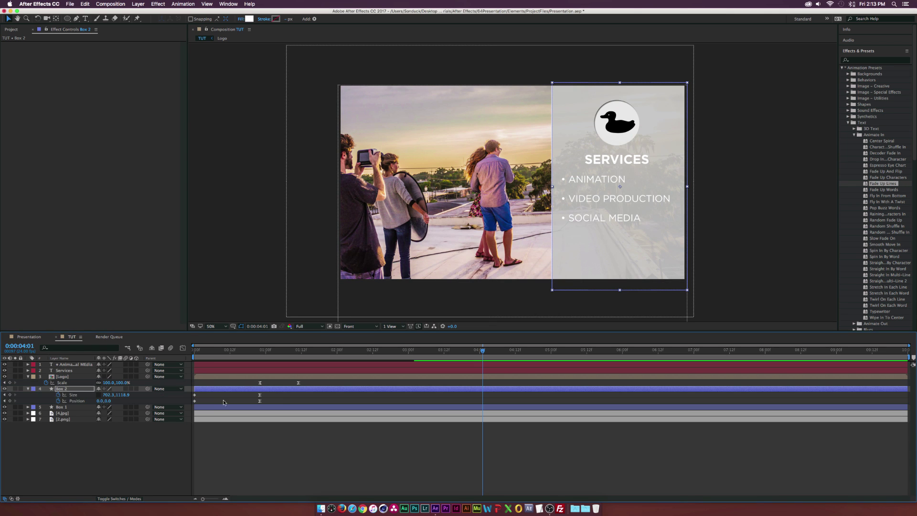
pyautogui.moveTo(275, 396); pyautogui.dragTo(180, 409)
pyautogui.press('Delete')
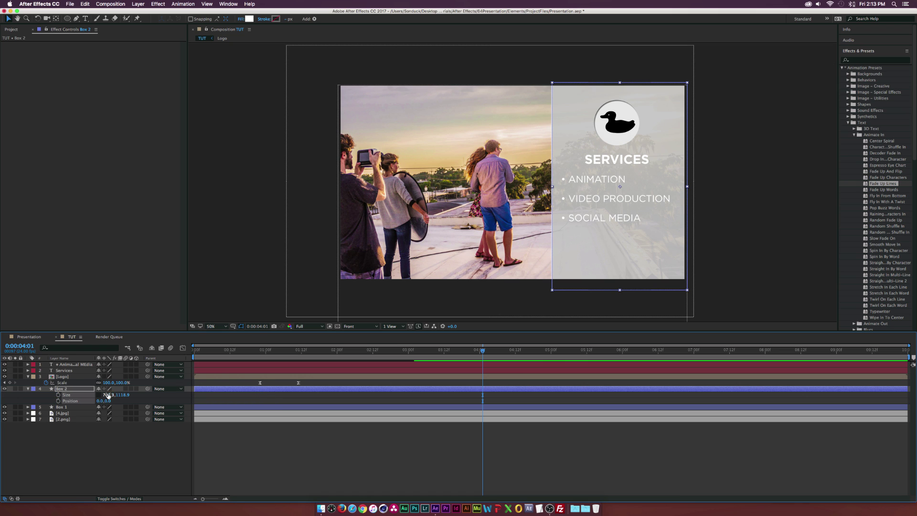
# Reduce the height of Box 2's rectangle to 199.9 and move the box to the bottom of the dark panel
pyautogui.moveTo(122, 395); pyautogui.dragTo(83, 396)
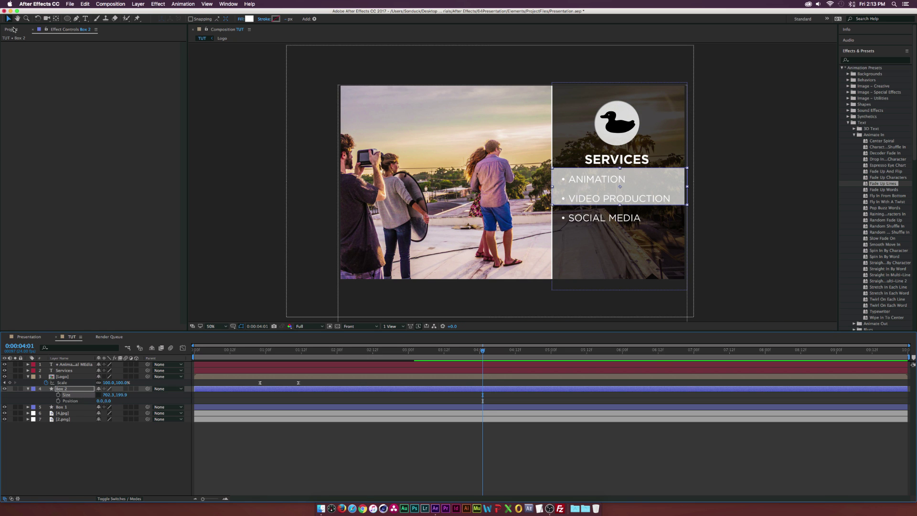
pyautogui.click(8, 18)
pyautogui.moveTo(649, 196); pyautogui.dragTo(650, 270)
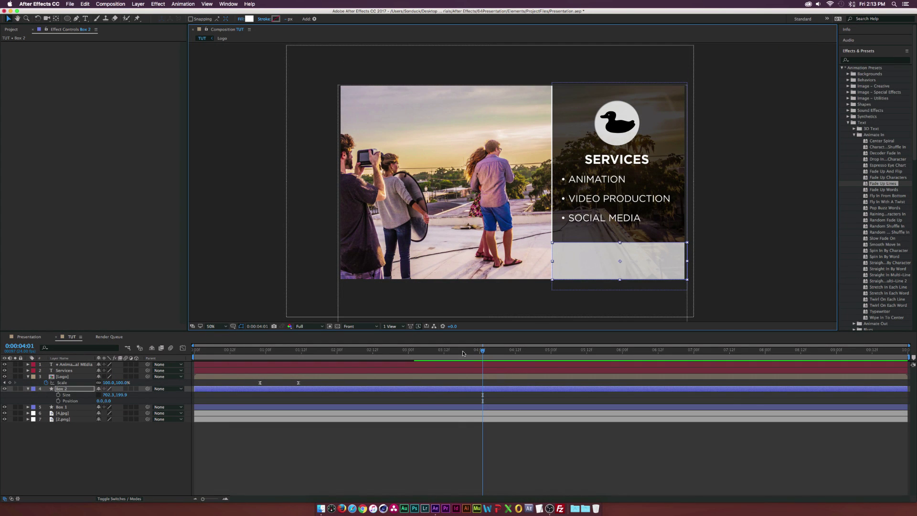
# Add a text layer reading "Visit Sonduck.com" over the white box
pyautogui.click(23, 450)
pyautogui.click(85, 19)
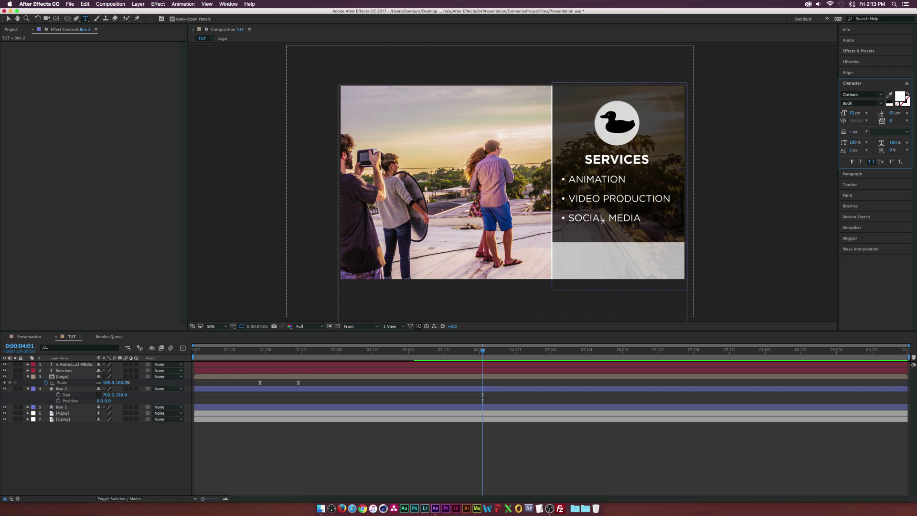
pyautogui.click(591, 261)
pyautogui.write('V')
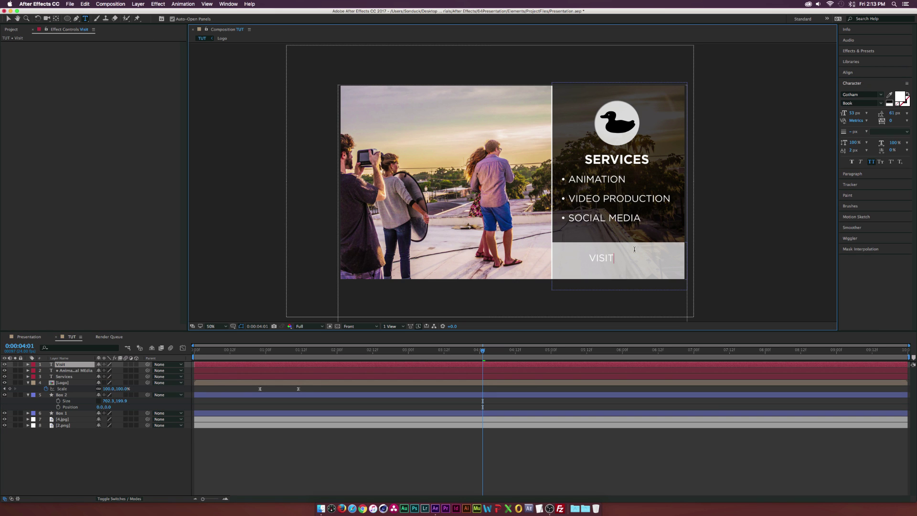
pyautogui.write('isit Sonudckduck')
# Colour the Visit Sonduck.com text black (000000) and centre it within the white box
pyautogui.press('super+a')
pyautogui.click(900, 98)
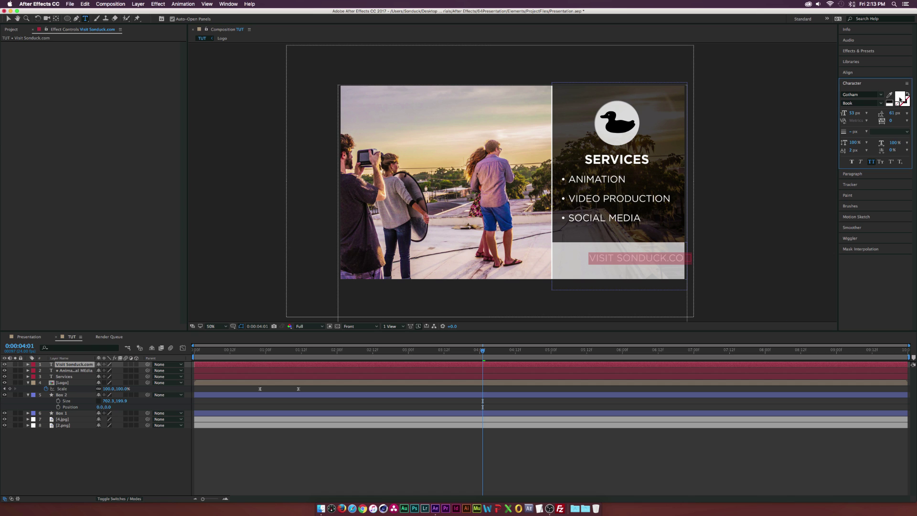
pyautogui.moveTo(430, 267); pyautogui.dragTo(338, 344)
pyautogui.click(529, 214)
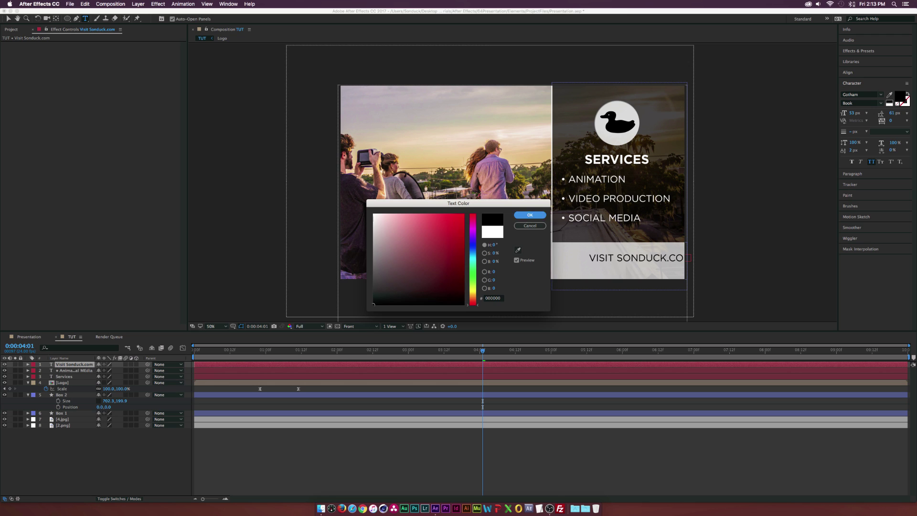
pyautogui.click(8, 18)
pyautogui.moveTo(617, 258); pyautogui.dragTo(596, 264)
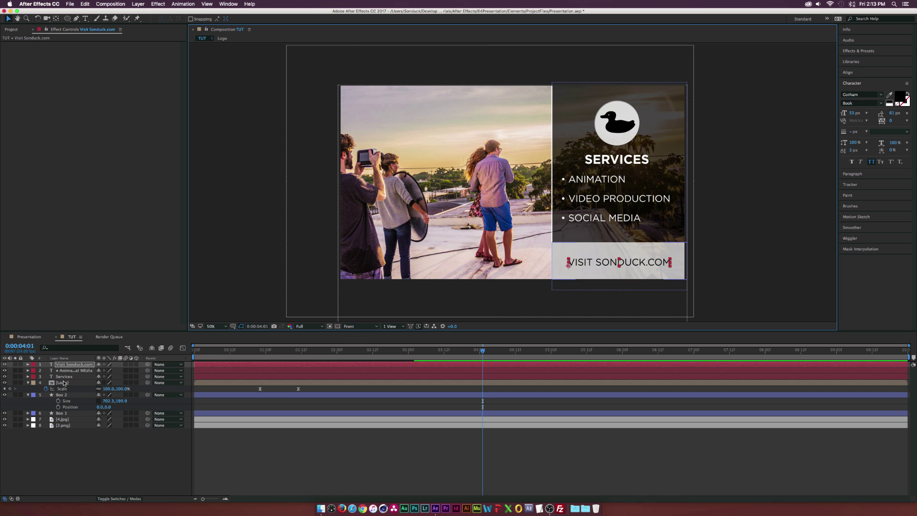
# Add Position keyframes at 0:00:02:18 for the Visit Sonduck.com text and Box 2
pyautogui.click(64, 364)
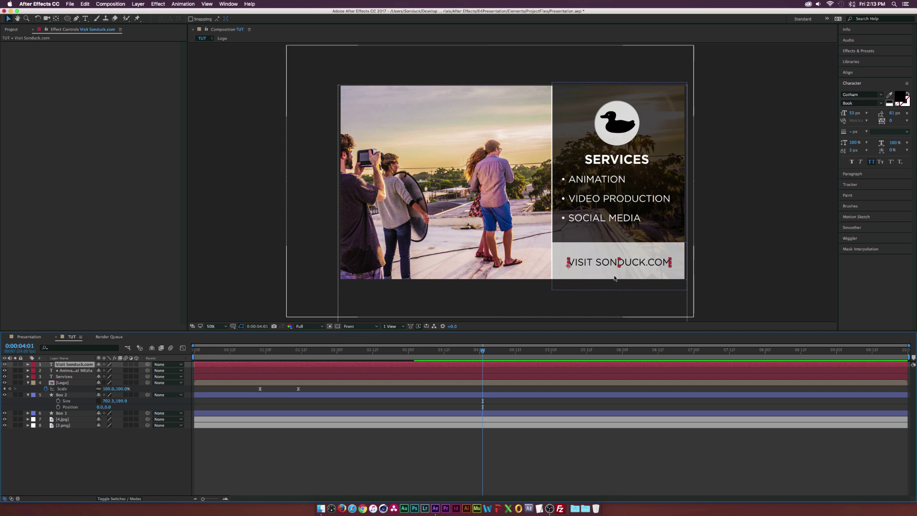
pyautogui.click(70, 395)
pyautogui.press('p')
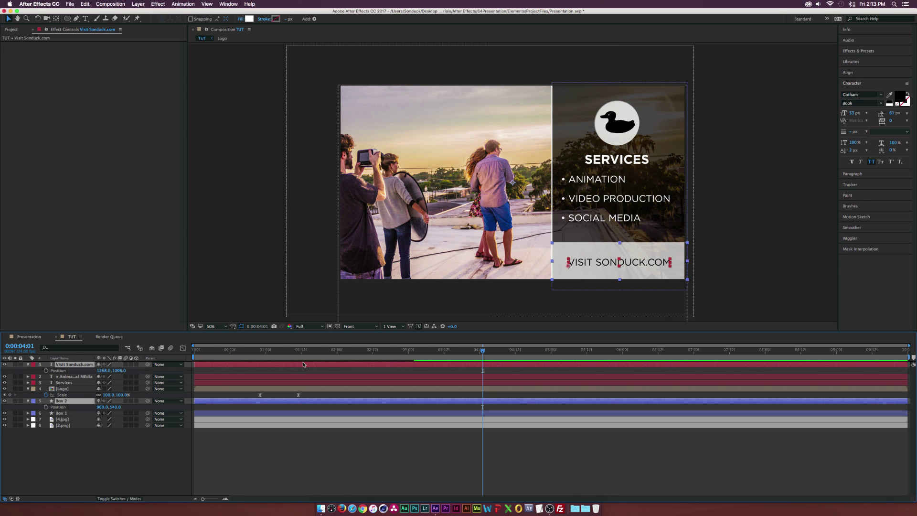
pyautogui.moveTo(300, 354); pyautogui.dragTo(391, 353)
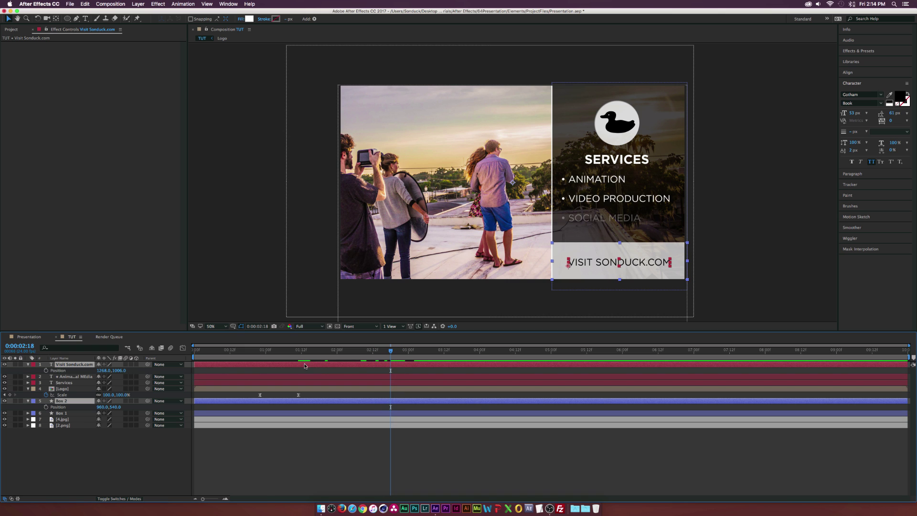
pyautogui.click(45, 370)
pyautogui.click(46, 407)
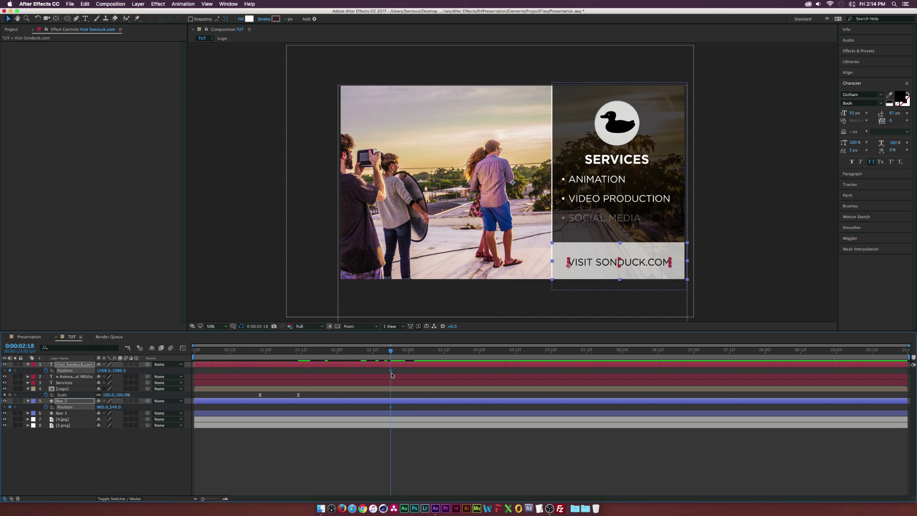
# Move both Position keyframes to about 0:00:03:07, and shift the text and Box 2 past the frame's right edge at 0:00:02:18
pyautogui.moveTo(393, 370); pyautogui.dragTo(430, 371)
pyautogui.moveTo(102, 372); pyautogui.dragTo(238, 334)
pyautogui.press('space')
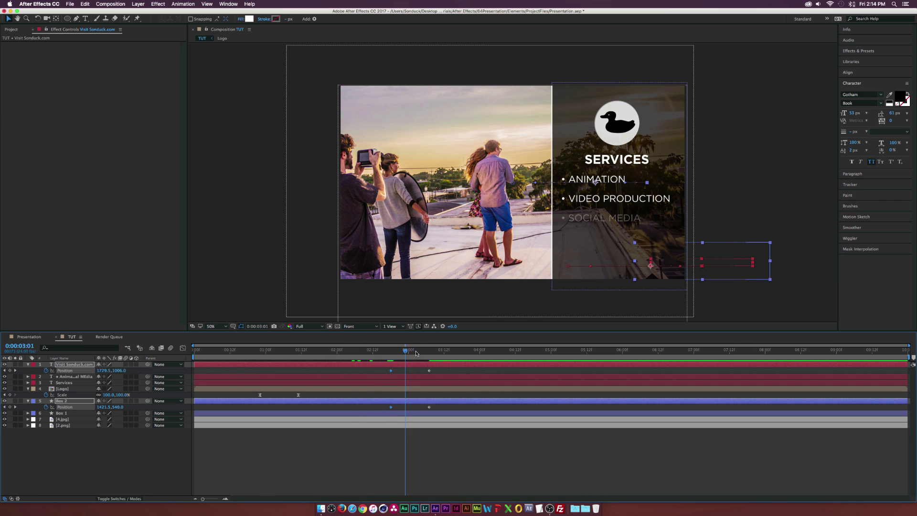
# Apply Easy Ease to the Position keyframes of the text and Box 2, preview the slide-in, and collapse all layer properties
pyautogui.moveTo(382, 373); pyautogui.dragTo(456, 411)
pyautogui.press('F9')
pyautogui.moveTo(459, 353); pyautogui.dragTo(498, 366)
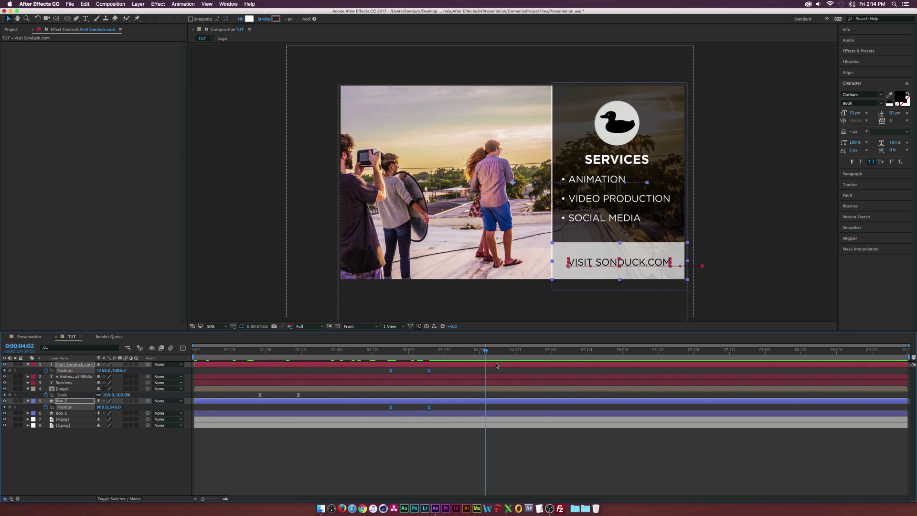
pyautogui.click(126, 449)
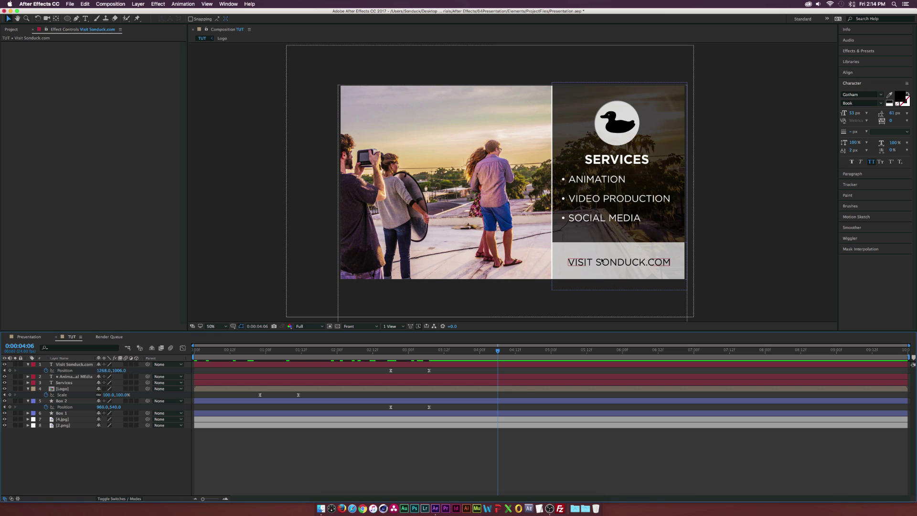
pyautogui.press('u')
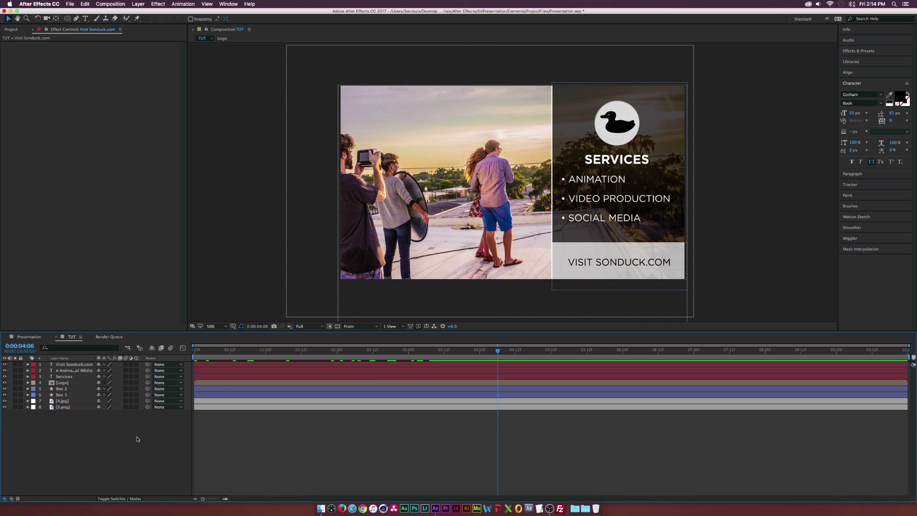
# Create a null object and parent the text, Logo, Box 2 and Box 1 layers to it
pyautogui.click(138, 4)
pyautogui.moveTo(142, 12)
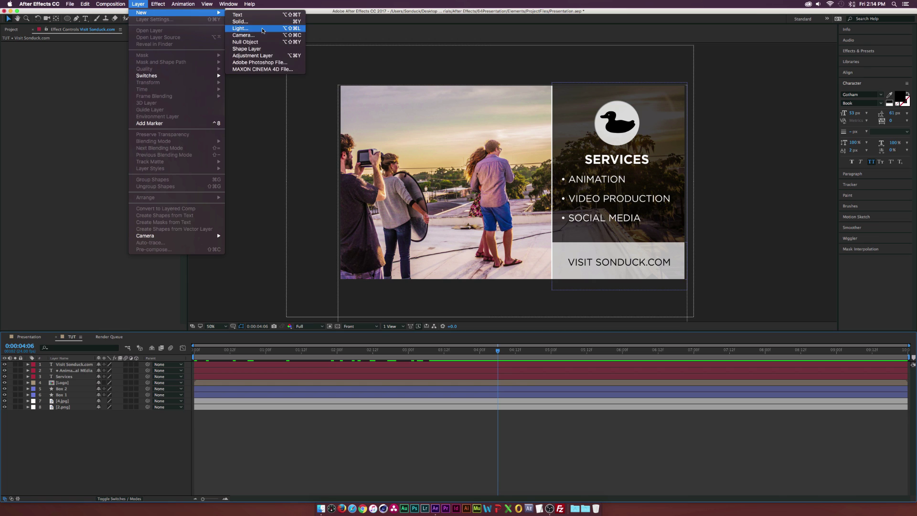
pyautogui.click(245, 42)
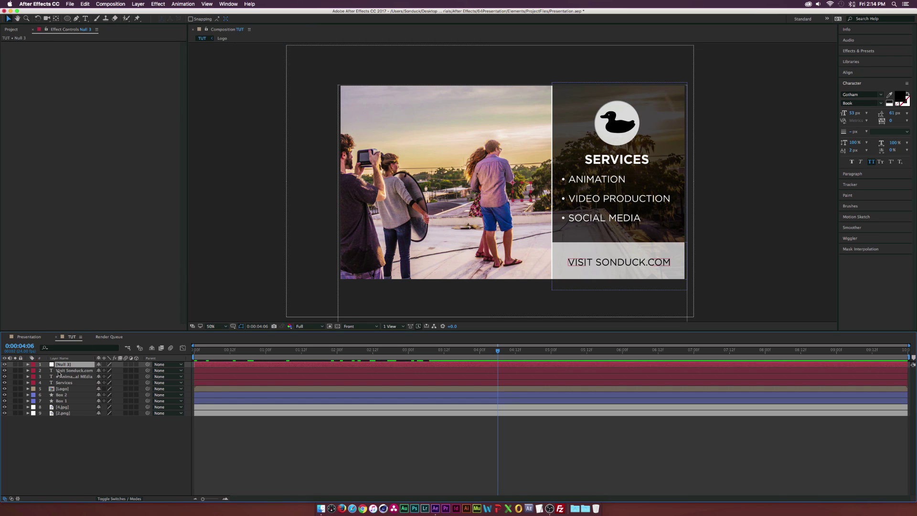
pyautogui.click(74, 370)
pyautogui.keyDown('shift'); pyautogui.click(61, 401); pyautogui.keyUp('shift')
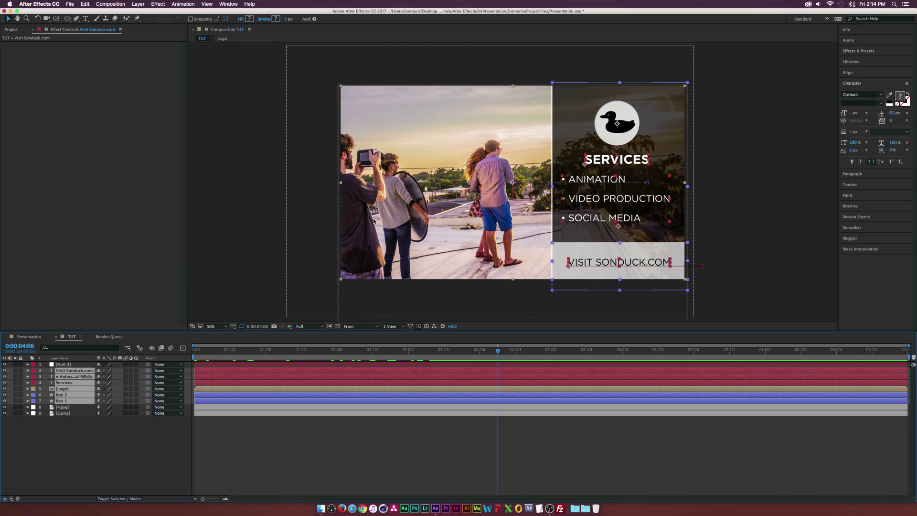
pyautogui.moveTo(148, 370); pyautogui.dragTo(73, 366)
# Keyframe the null's Position at 0:00:05:00 with Easy Ease, and set its X Position to 1700 at 0:00:05:13
pyautogui.click(72, 365)
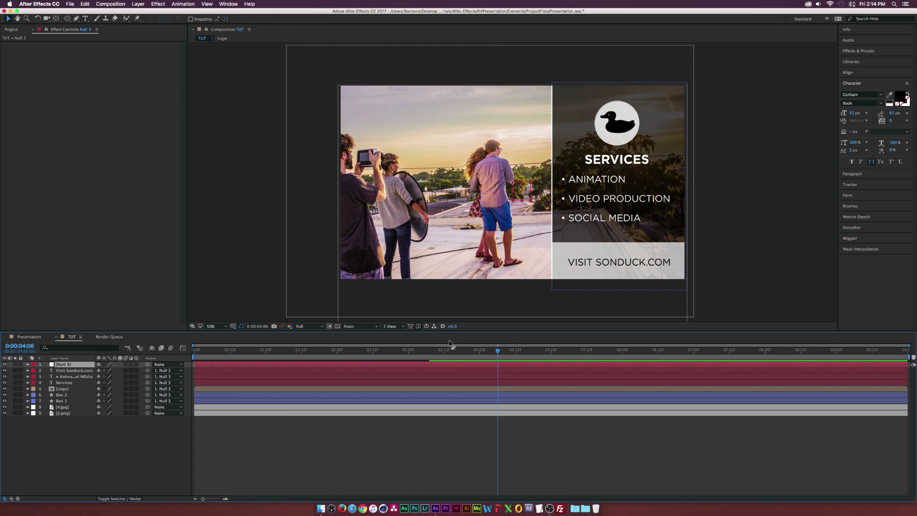
pyautogui.press('p')
pyautogui.moveTo(497, 351); pyautogui.dragTo(552, 356)
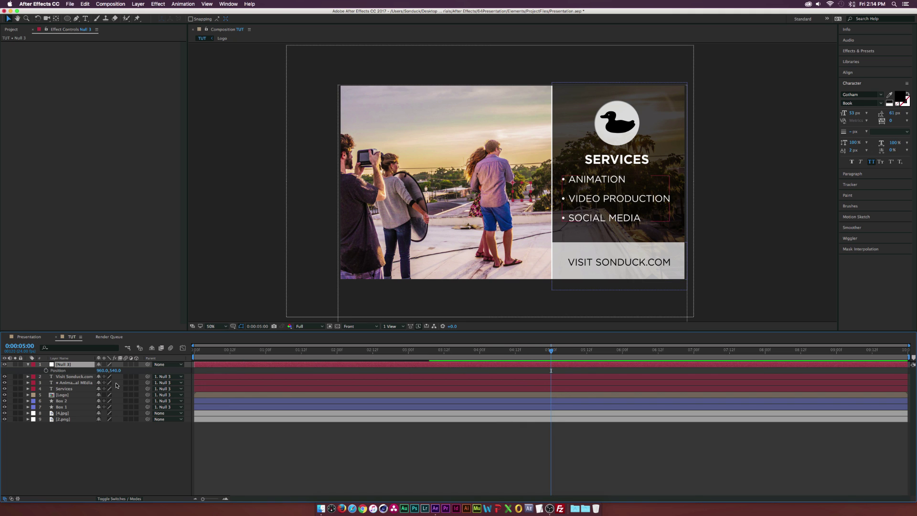
pyautogui.click(46, 370)
pyautogui.moveTo(556, 353); pyautogui.dragTo(588, 352)
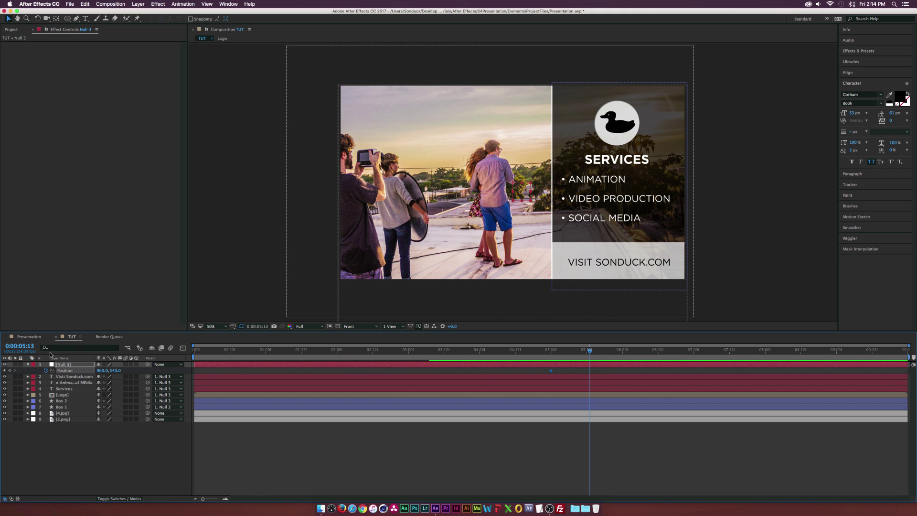
pyautogui.moveTo(104, 371); pyautogui.dragTo(131, 371)
pyautogui.moveTo(540, 370)
pyautogui.mouseDown()
pyautogui.moveTo(559, 372)
pyautogui.moveTo(560, 350)
pyautogui.moveTo(589, 349)
pyautogui.moveTo(481, 350)
pyautogui.moveTo(581, 349)
pyautogui.moveTo(548, 359)
pyautogui.mouseUp()
pyautogui.press('F9')
# Fade out the 4.jpg layer with Opacity keyframes of 100% at 0:00:05:00 and 0% at 0:00:05:13, and preview it
pyautogui.click(85, 413)
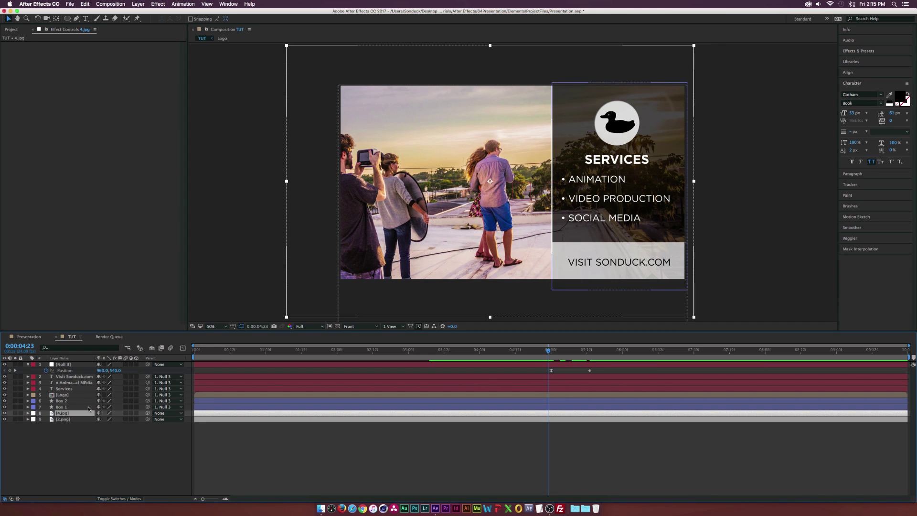
pyautogui.click(551, 350)
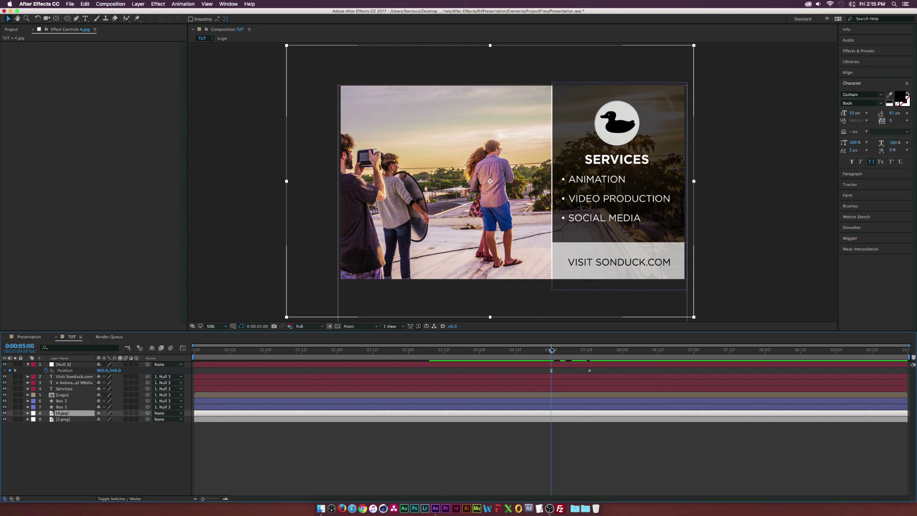
pyautogui.hotkey('alt', 'shift', 't')
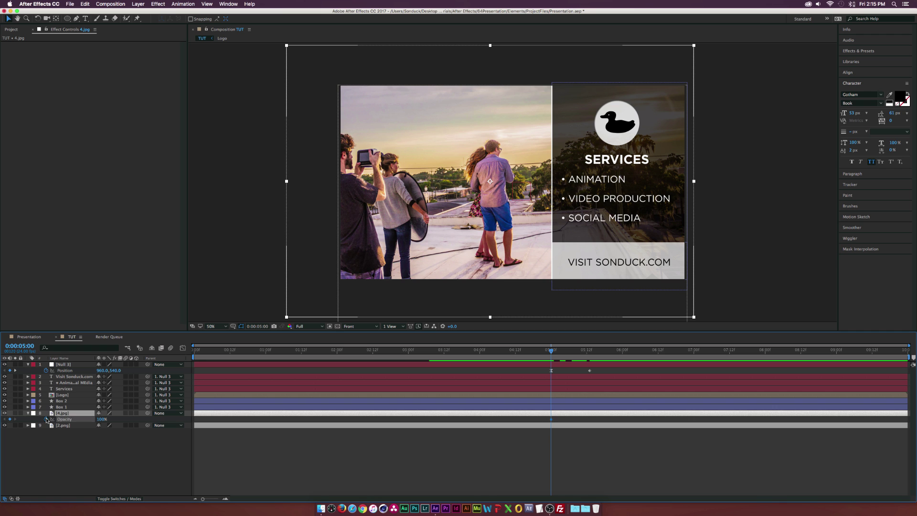
pyautogui.moveTo(560, 353); pyautogui.dragTo(590, 355)
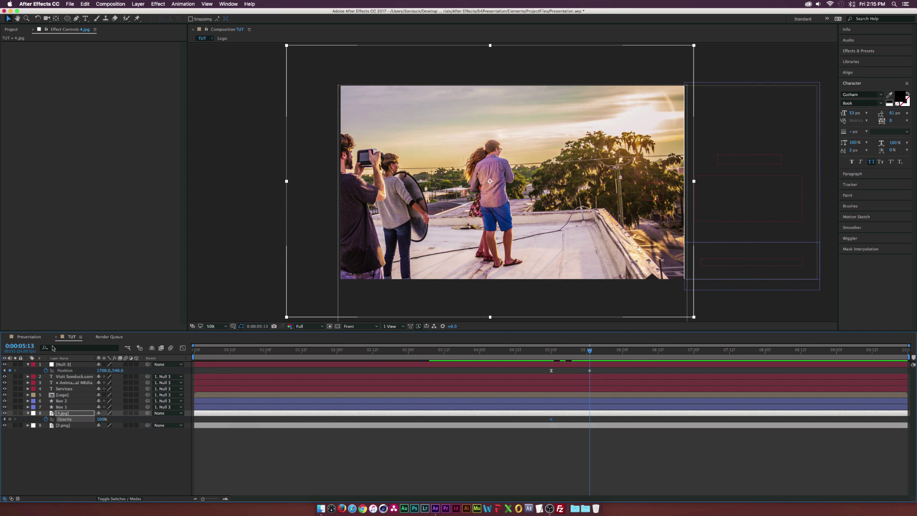
pyautogui.moveTo(98, 420); pyautogui.dragTo(48, 420)
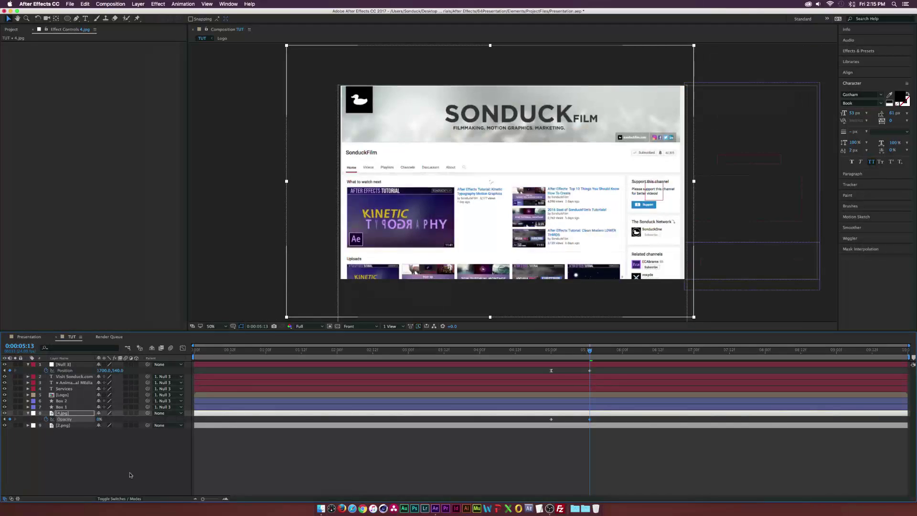
pyautogui.moveTo(564, 352); pyautogui.dragTo(590, 351)
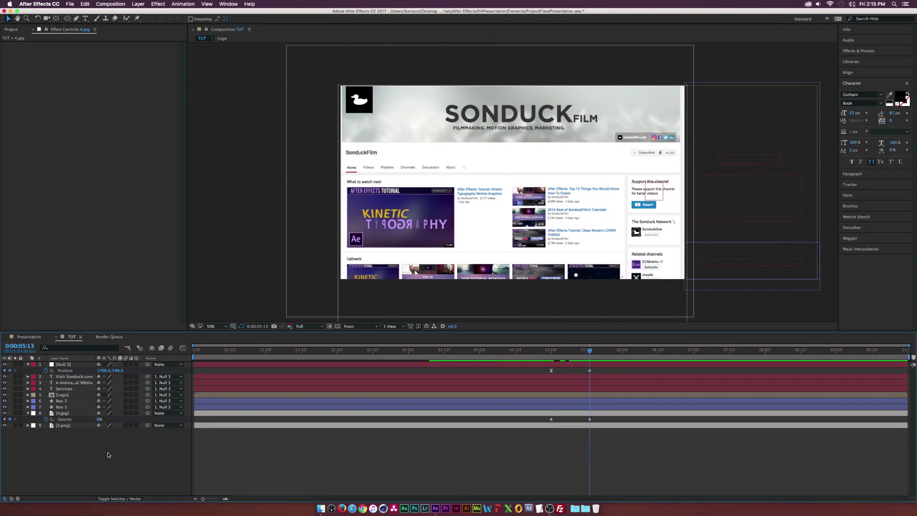
# Draw a black (000000) filled rectangle across the full width of the frame's lower part
pyautogui.moveTo(70, 18); pyautogui.dragTo(88, 27)
pyautogui.click(191, 19)
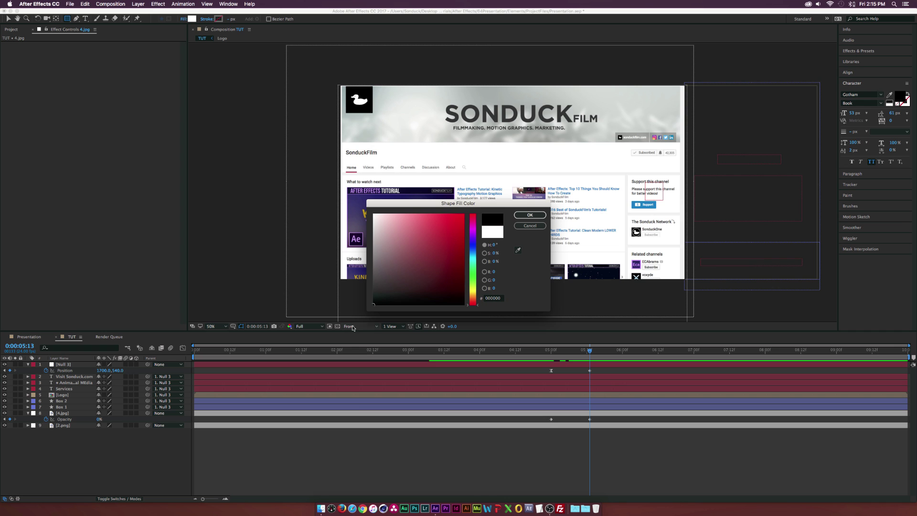
pyautogui.click(530, 215)
pyautogui.moveTo(321, 234)
pyautogui.mouseDown()
pyautogui.moveTo(698, 317)
pyautogui.moveTo(697, 299)
pyautogui.mouseUp()
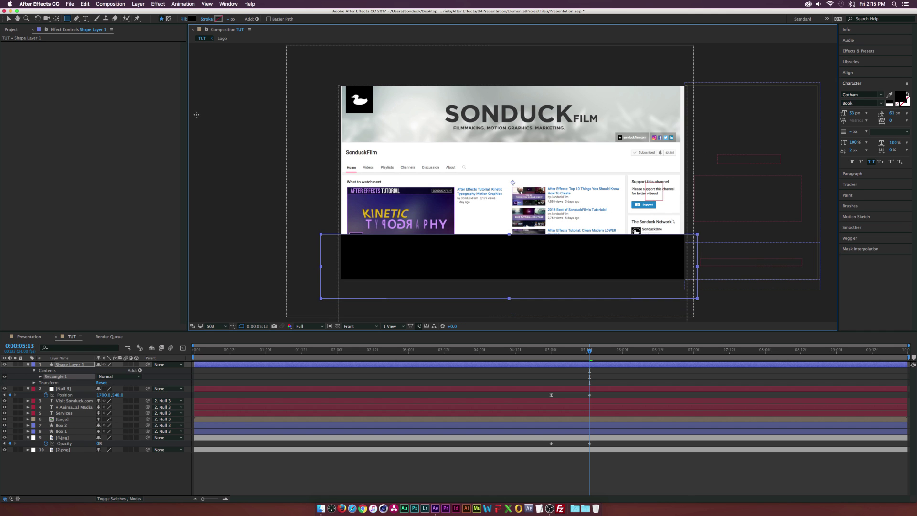
# Switch on the new rectangle's stroke and open its fill Opacity for editing
pyautogui.click(40, 377)
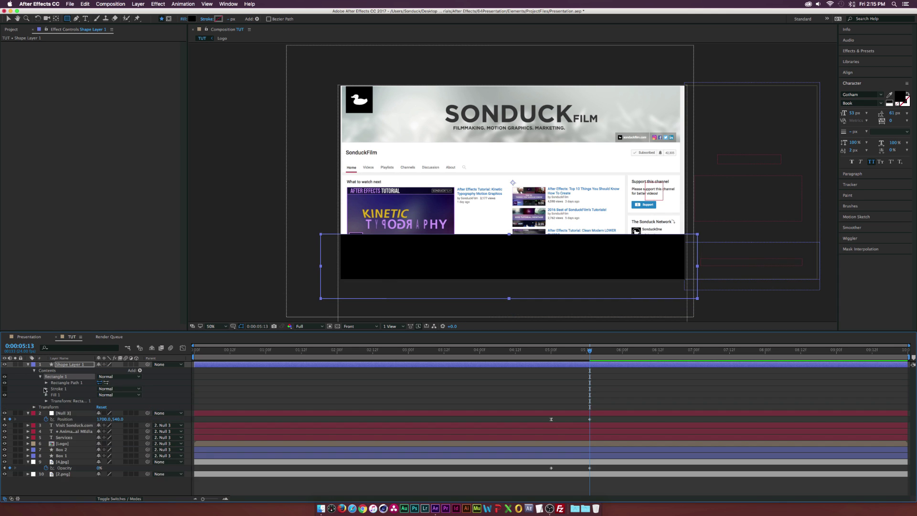
pyautogui.click(4, 389)
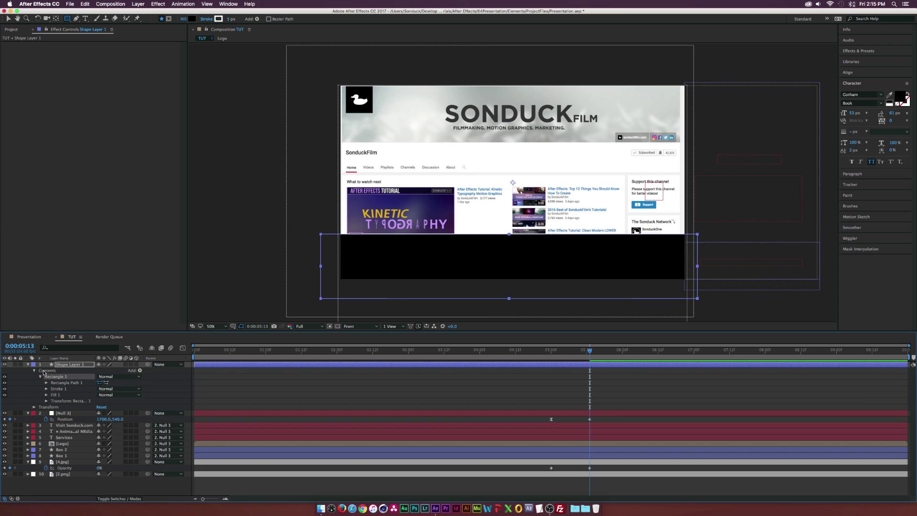
pyautogui.click(46, 395)
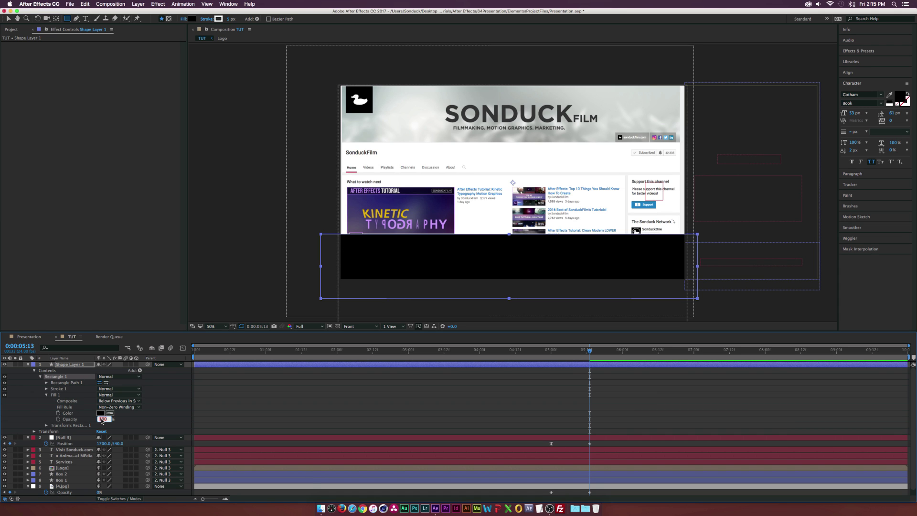